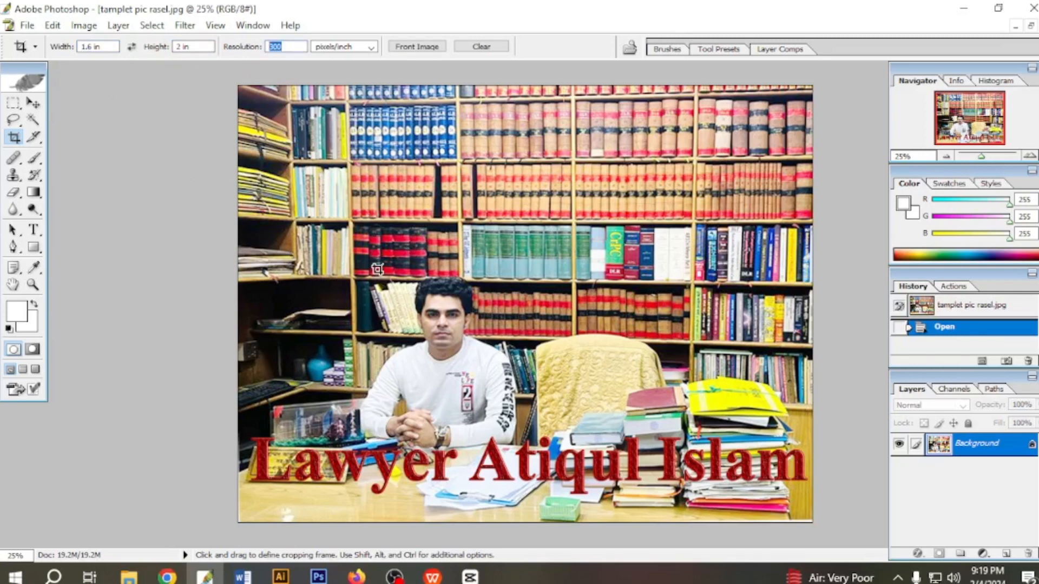
- Crop the photo to a 1.6 × 2 in portrait at 300 pixels/inch around the seated man's head and chest
{"action": "left_click_drag", "start_coordinate": [523, 419], "coordinate": [523, 420]}
{"action": "left_click_drag", "start_coordinate": [446, 398], "coordinate": [461, 380]}
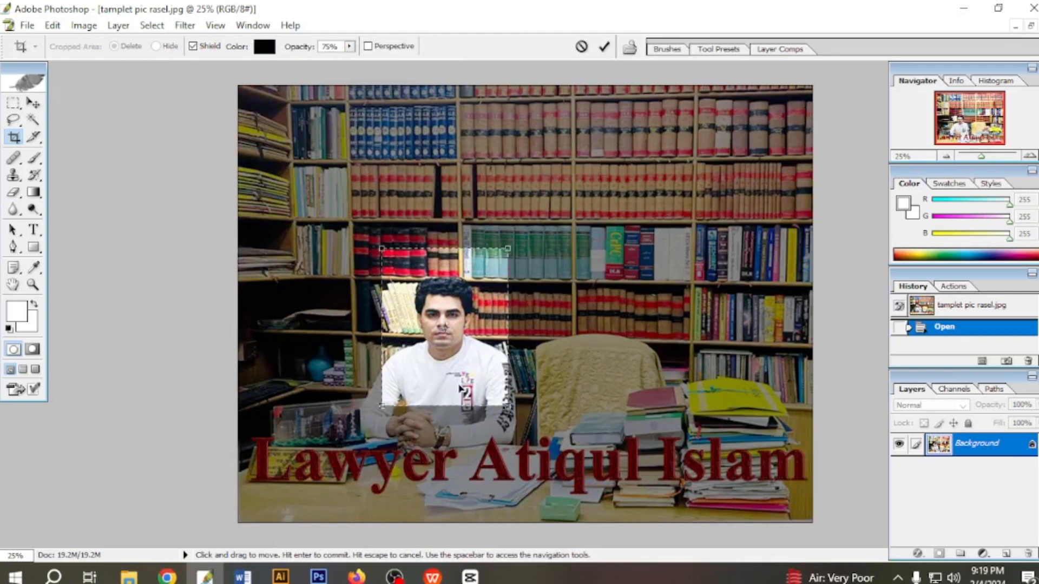
{"action": "key", "text": "Left"}
{"action": "key", "text": "Left"}
{"action": "key", "text": "Left"}
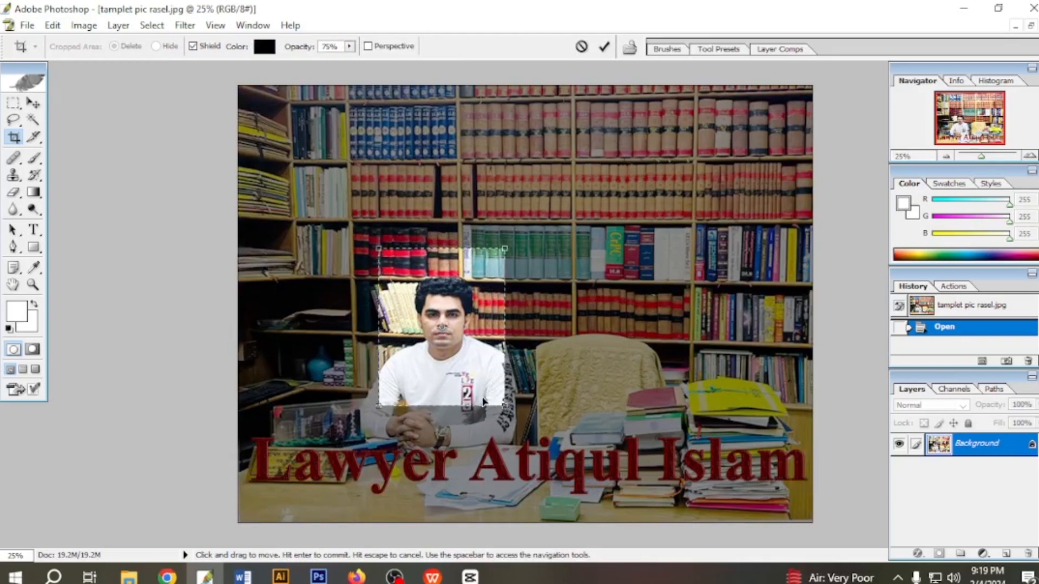
{"action": "key", "text": "Return"}
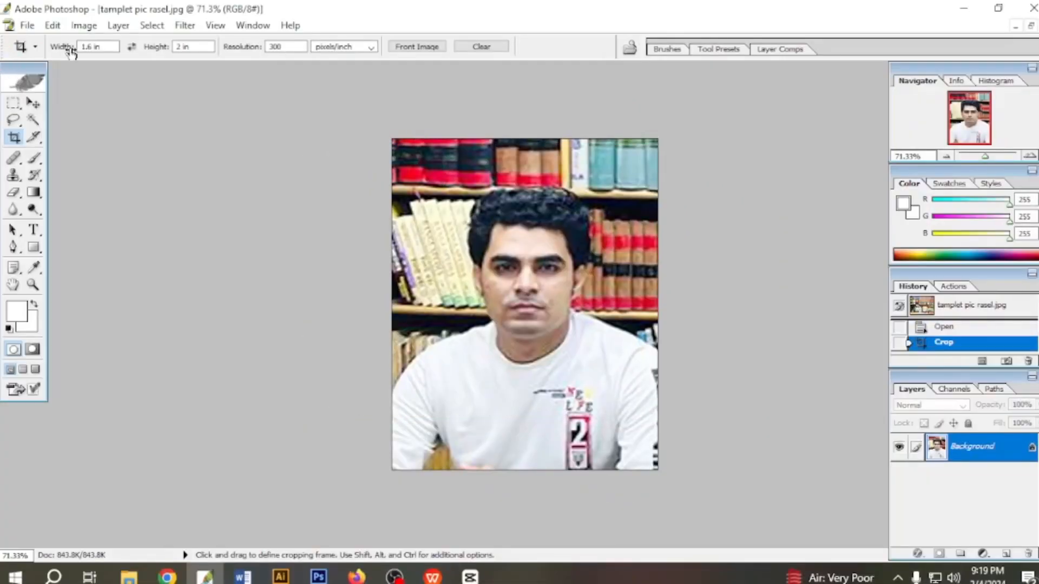
- Crop the portrait tighter to a rectangular marquee around the man's head and upper chest, and deselect
{"action": "left_click", "coordinate": [15, 103]}
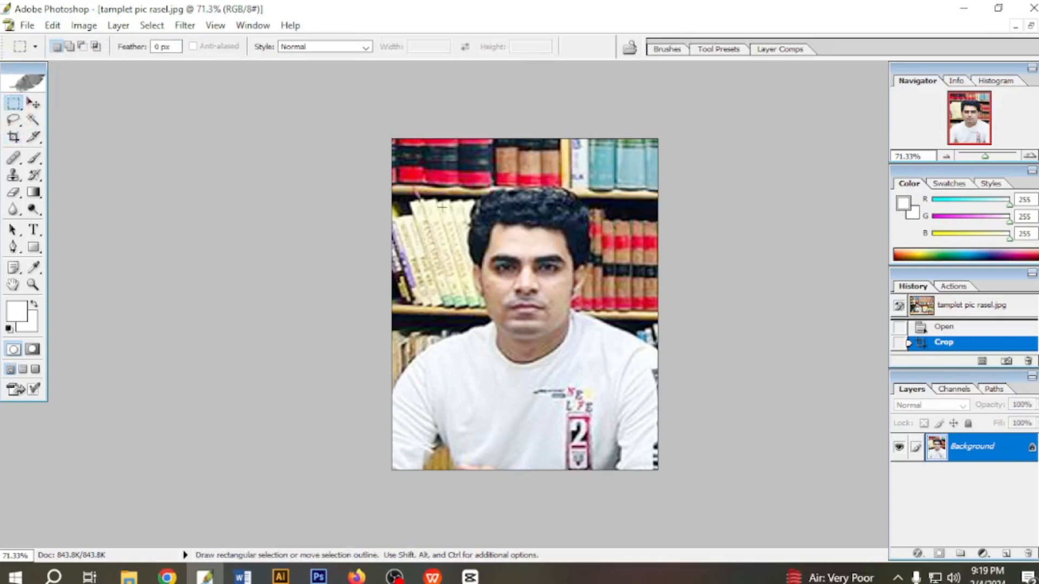
{"action": "left_click_drag", "start_coordinate": [654, 427], "coordinate": [626, 434]}
{"action": "left_click_drag", "start_coordinate": [467, 344], "coordinate": [469, 338]}
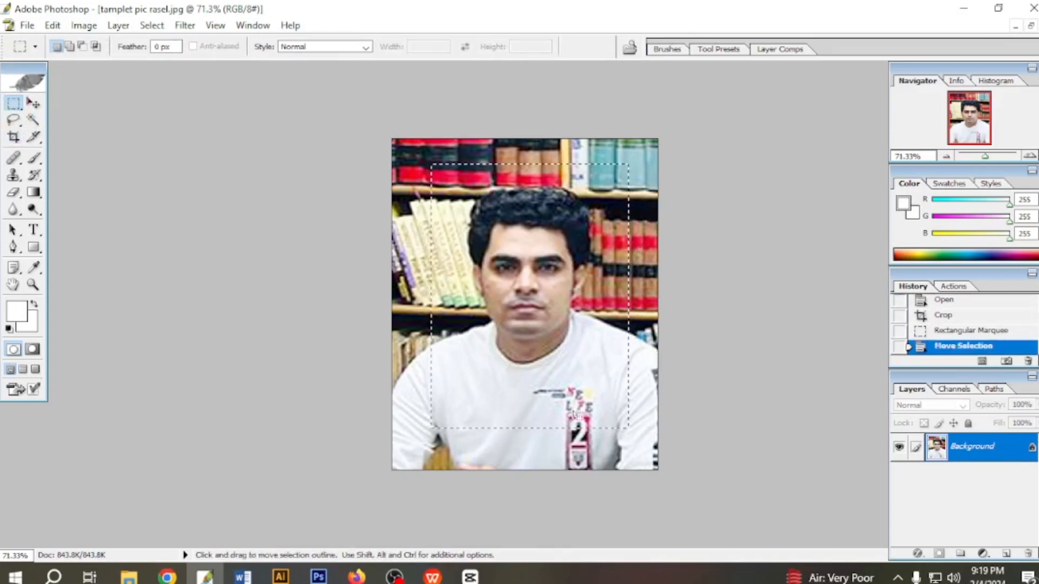
{"action": "left_click", "coordinate": [84, 25]}
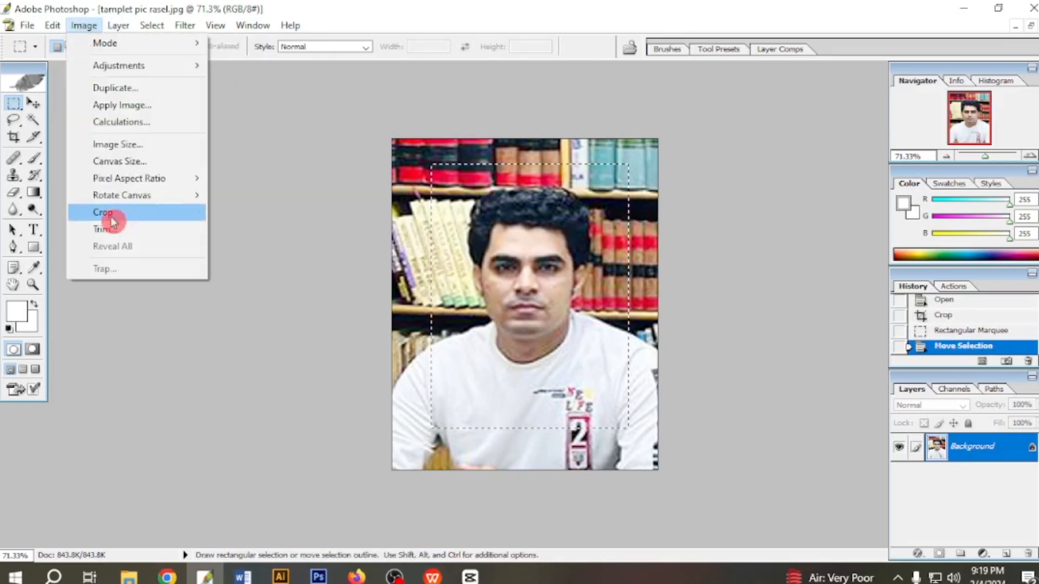
{"action": "left_click", "coordinate": [138, 214]}
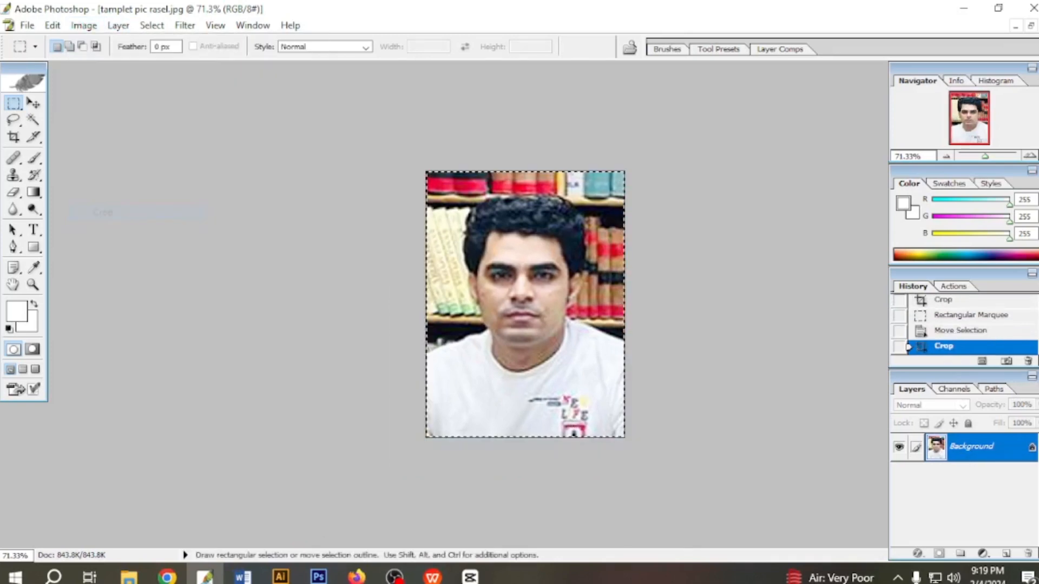
{"action": "left_click", "coordinate": [557, 302]}
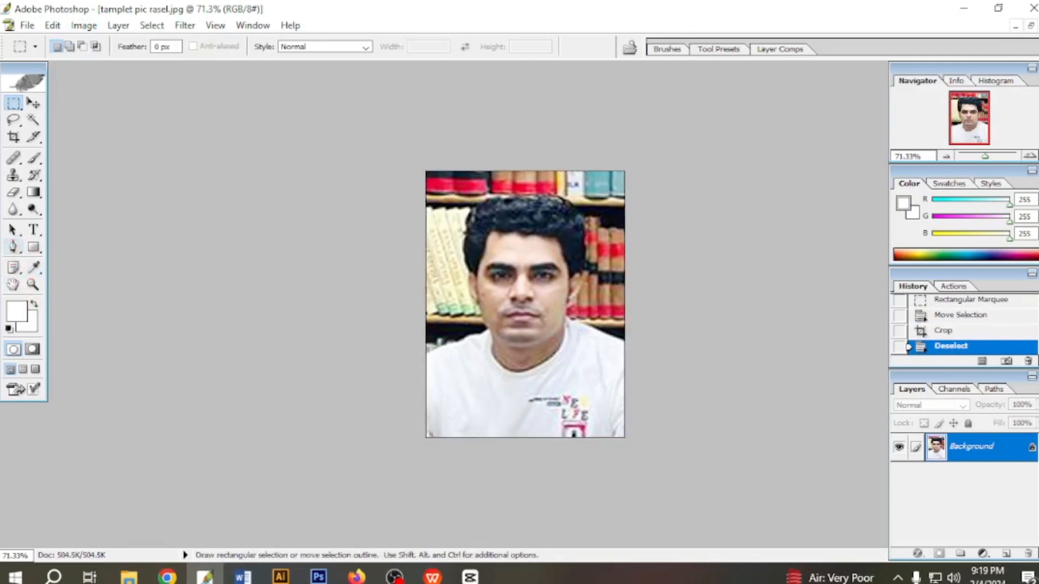
- Start a Pen tool shape path at the photo's left edge and trace the man's shoulder up towards the collar
{"action": "scroll", "coordinate": [525, 304], "scroll_direction": "up", "scroll_amount": 5}
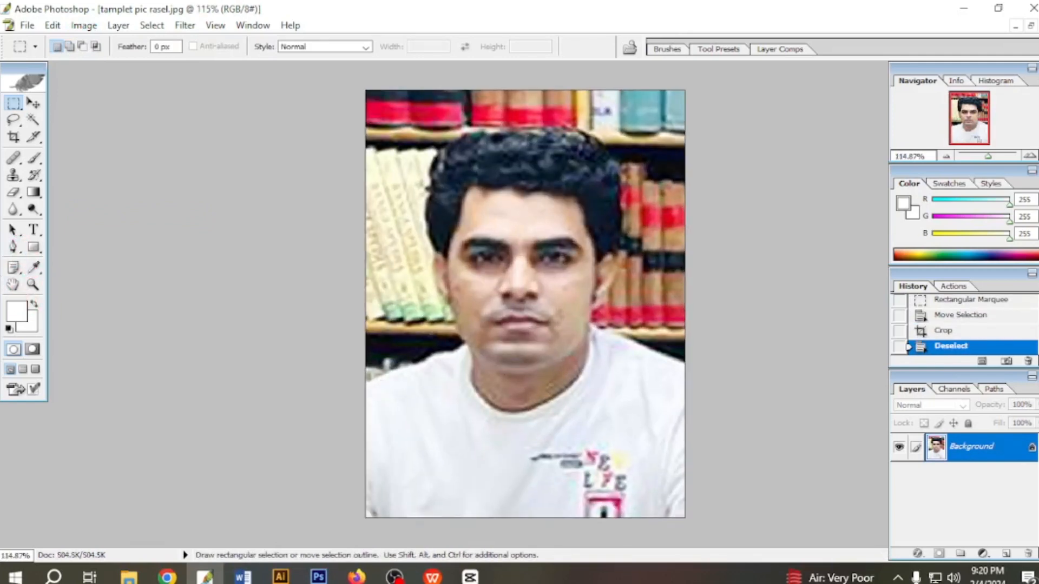
{"action": "scroll", "coordinate": [519, 304], "scroll_direction": "up", "scroll_amount": 1}
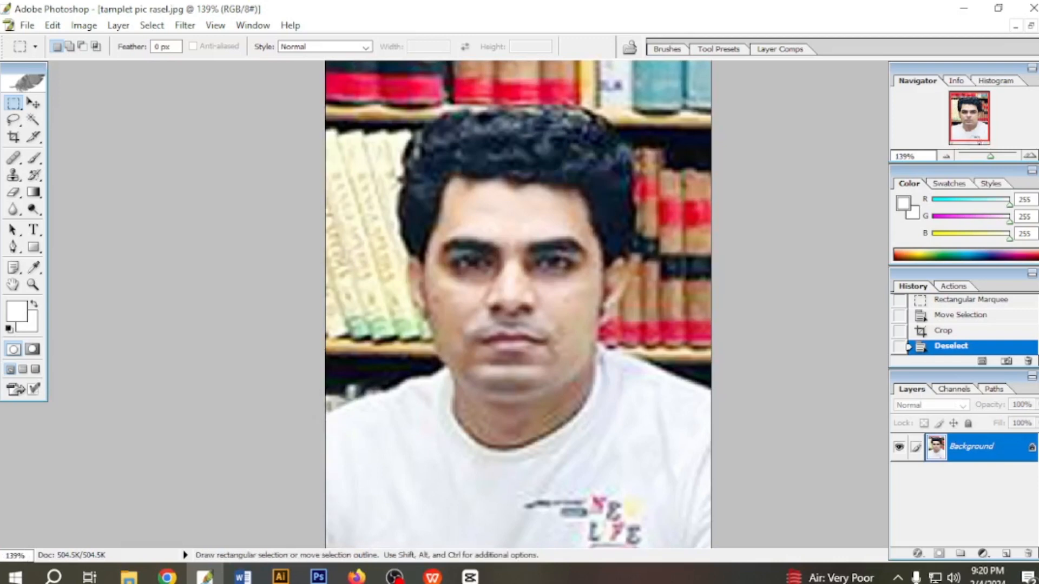
{"action": "right_click", "coordinate": [330, 417]}
{"action": "key", "text": "Escape"}
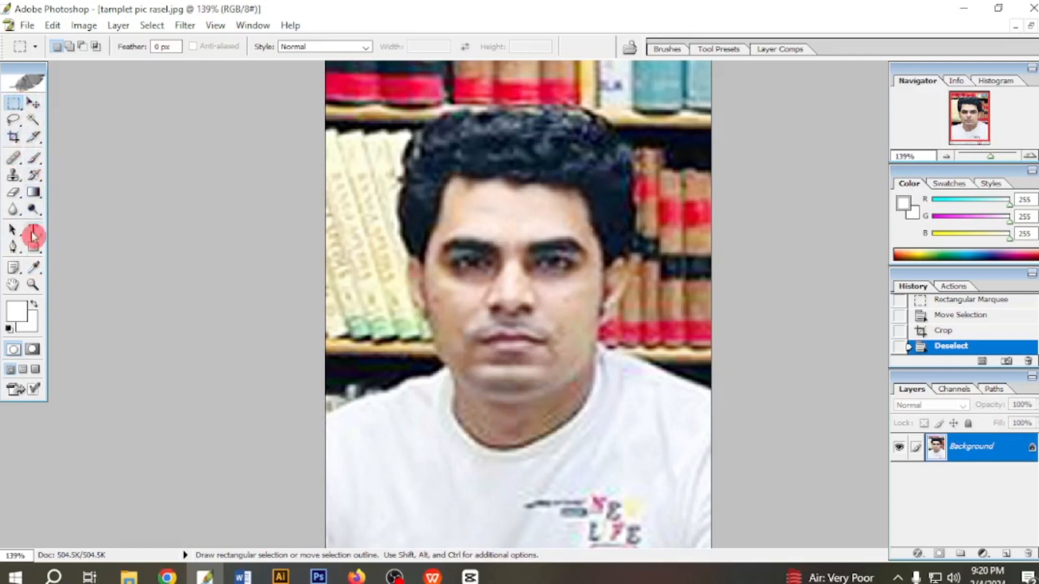
{"action": "left_click", "coordinate": [14, 248]}
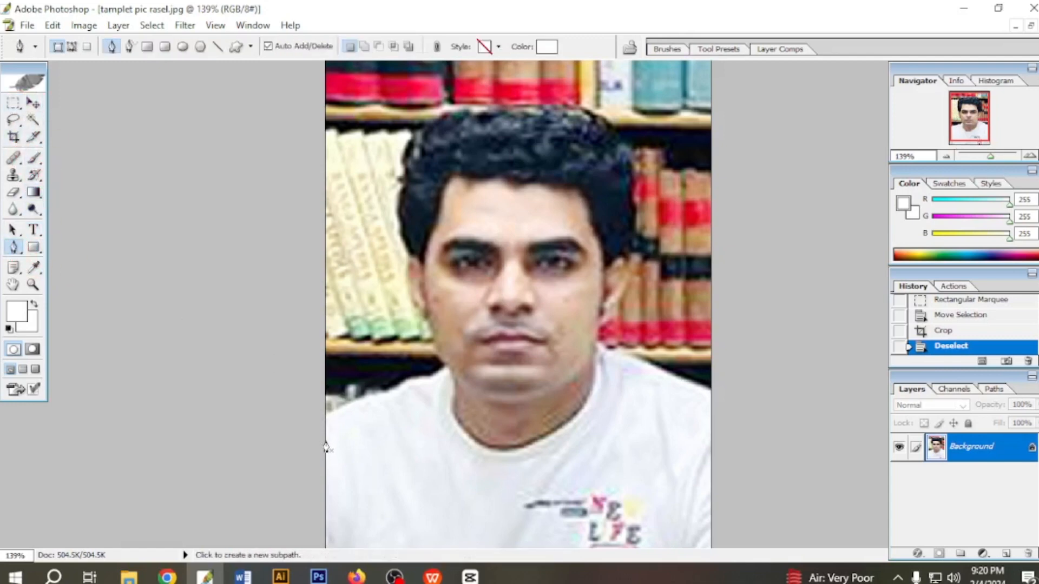
{"action": "left_click", "coordinate": [321, 421]}
{"action": "left_click", "coordinate": [350, 406]}
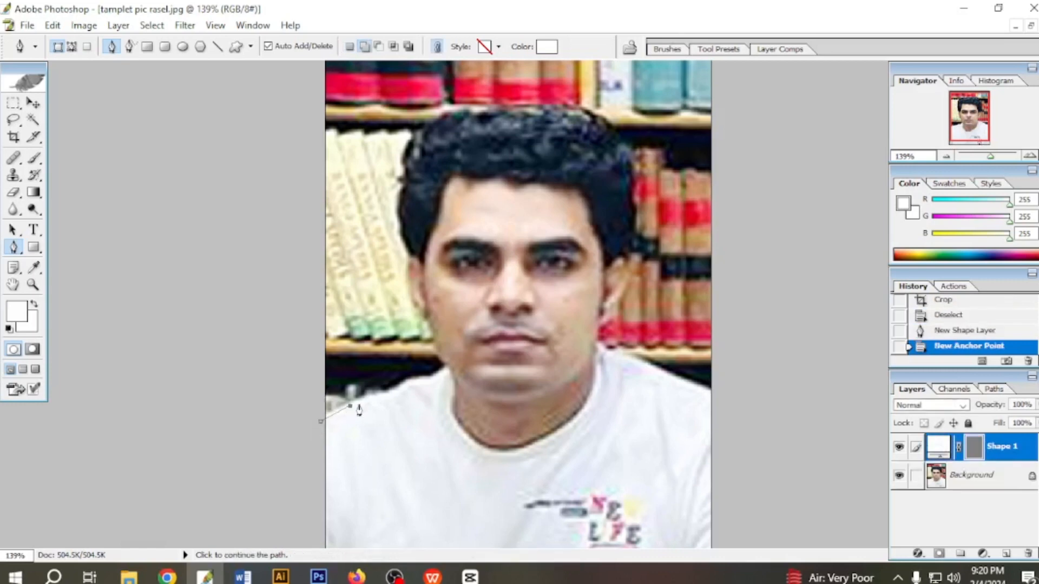
{"action": "left_click", "coordinate": [376, 398]}
{"action": "left_click", "coordinate": [393, 388]}
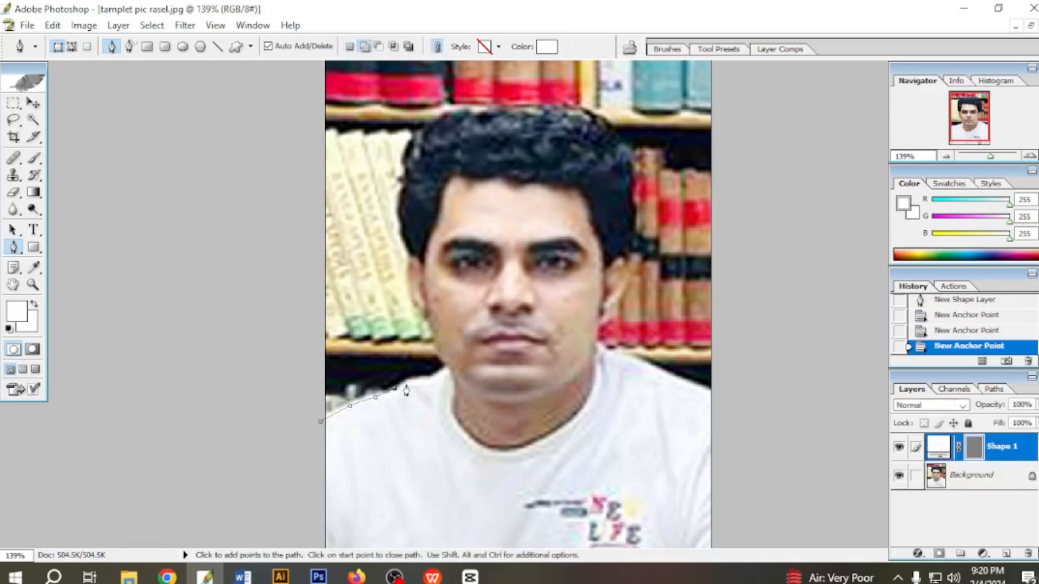
{"action": "left_click", "coordinate": [408, 384]}
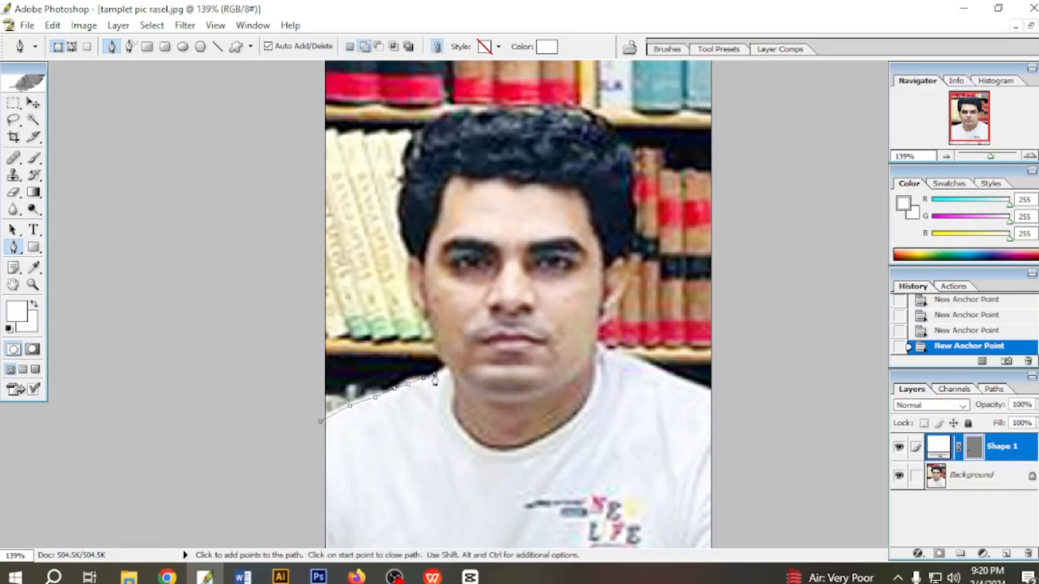
- Continue the path from the collar up along the neck and jaw to just below the ear on the photo's left side
{"action": "key", "text": "ctrl+plus"}
{"action": "key", "text": "ctrl+plus"}
{"action": "key", "text": "ctrl+plus"}
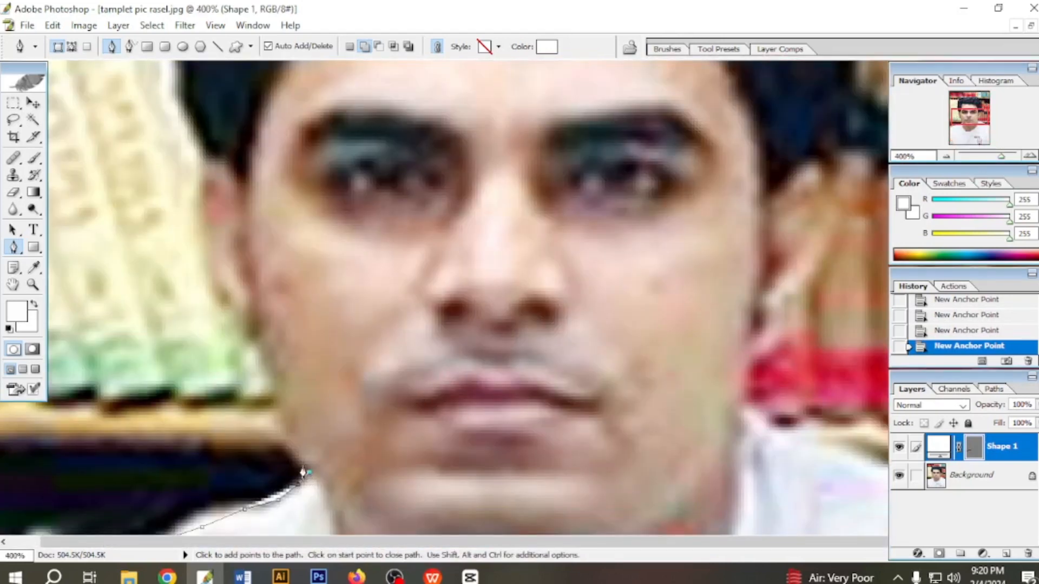
{"action": "left_click", "coordinate": [292, 440]}
{"action": "left_click", "coordinate": [285, 414]}
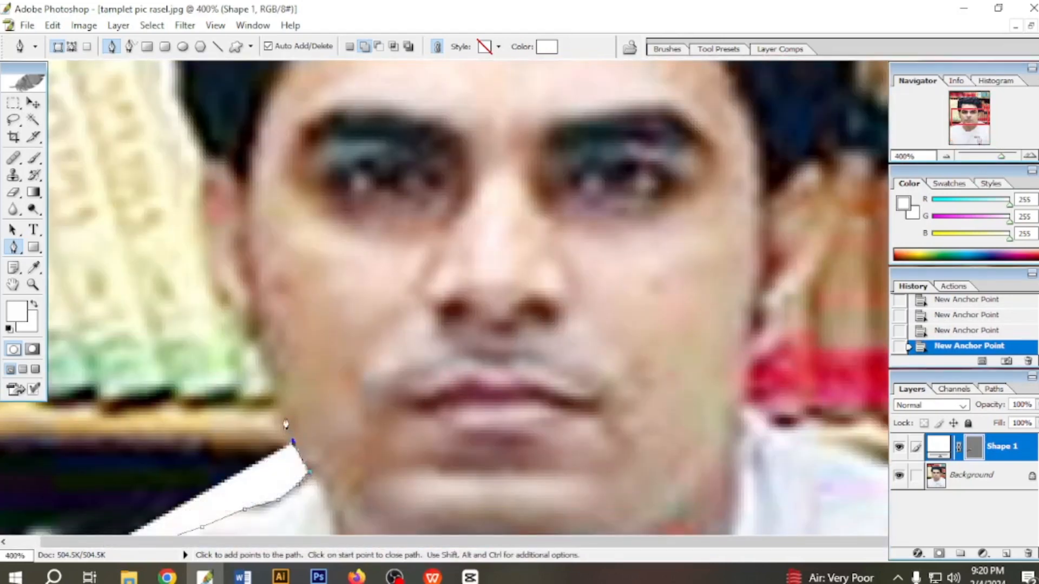
{"action": "left_click", "coordinate": [274, 383]}
{"action": "left_click", "coordinate": [251, 327]}
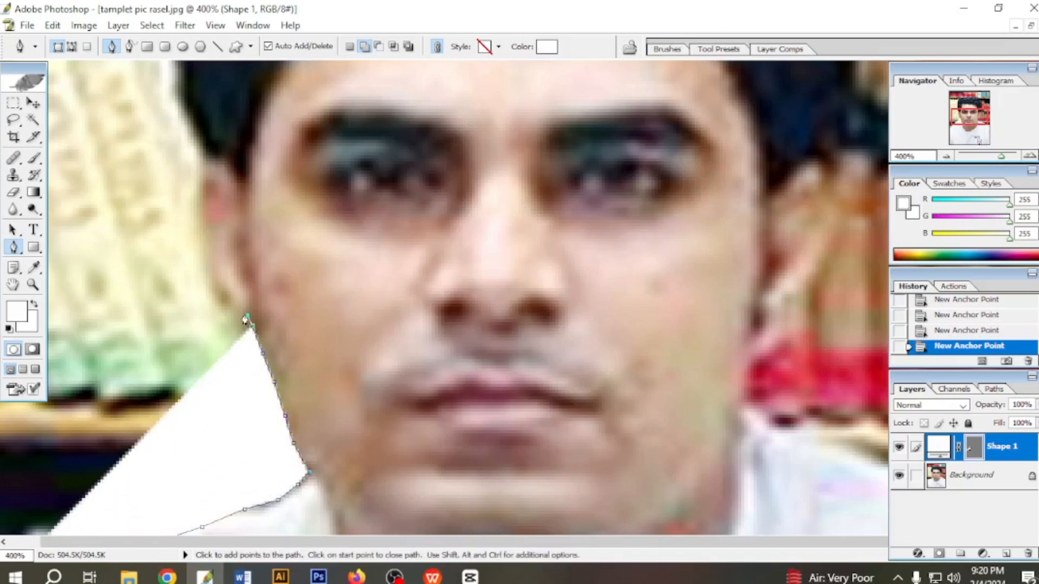
- Trace the path around the outer edge of the left-hand ear up to the hairline
{"action": "left_click", "coordinate": [243, 318]}
{"action": "left_click", "coordinate": [237, 307]}
{"action": "left_click", "coordinate": [226, 298]}
{"action": "left_click", "coordinate": [221, 282]}
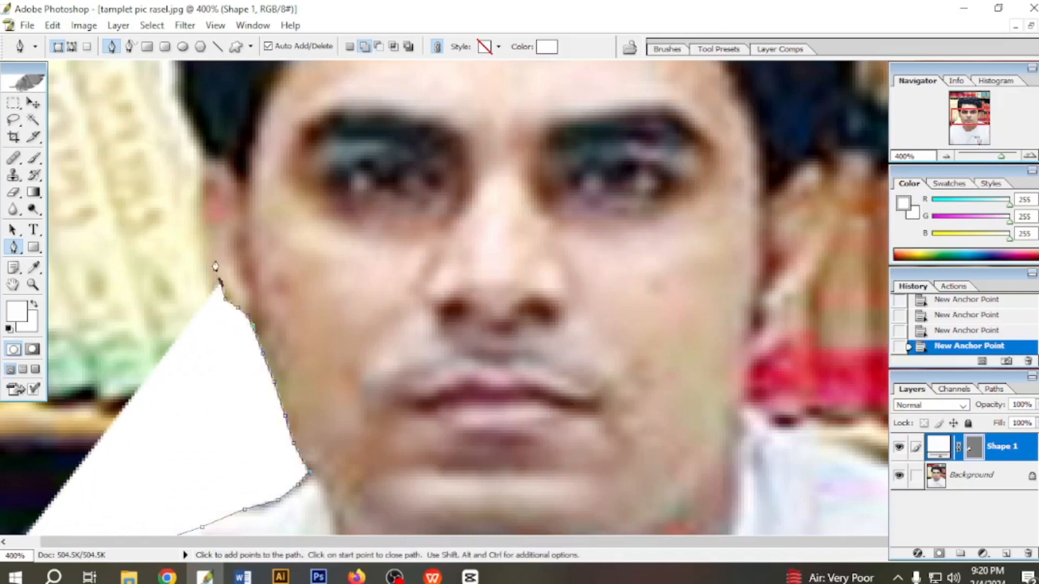
{"action": "left_click", "coordinate": [215, 255]}
{"action": "left_click", "coordinate": [210, 230]}
{"action": "left_click", "coordinate": [206, 209]}
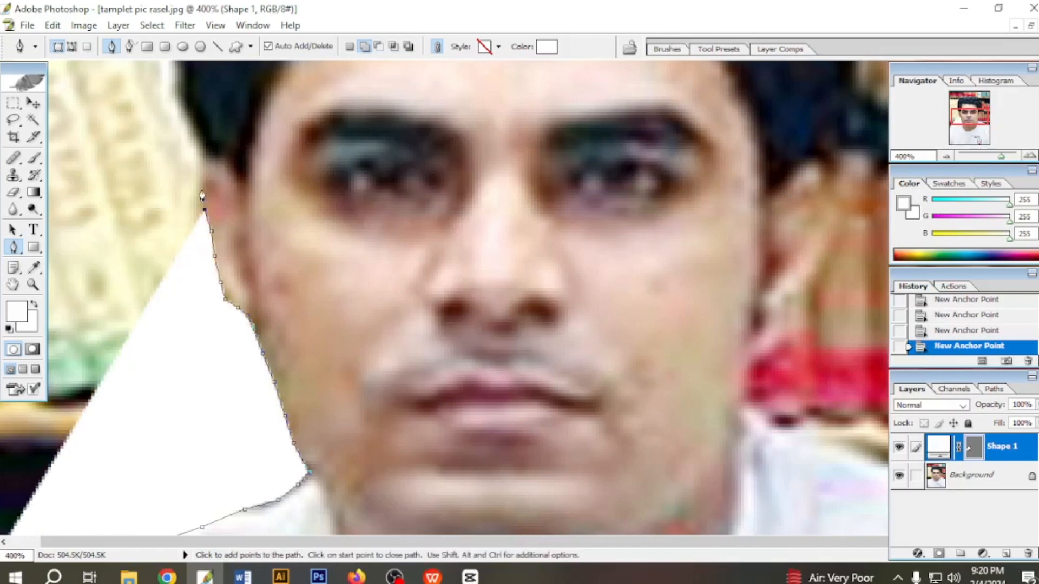
{"action": "left_click", "coordinate": [203, 186]}
{"action": "left_click", "coordinate": [205, 168]}
{"action": "left_click", "coordinate": [204, 149]}
- Trace the left side of the hair up to the crown with curved anchor points, converting them to corners
{"action": "scroll", "coordinate": [203, 145], "scroll_direction": "up", "scroll_amount": 4}
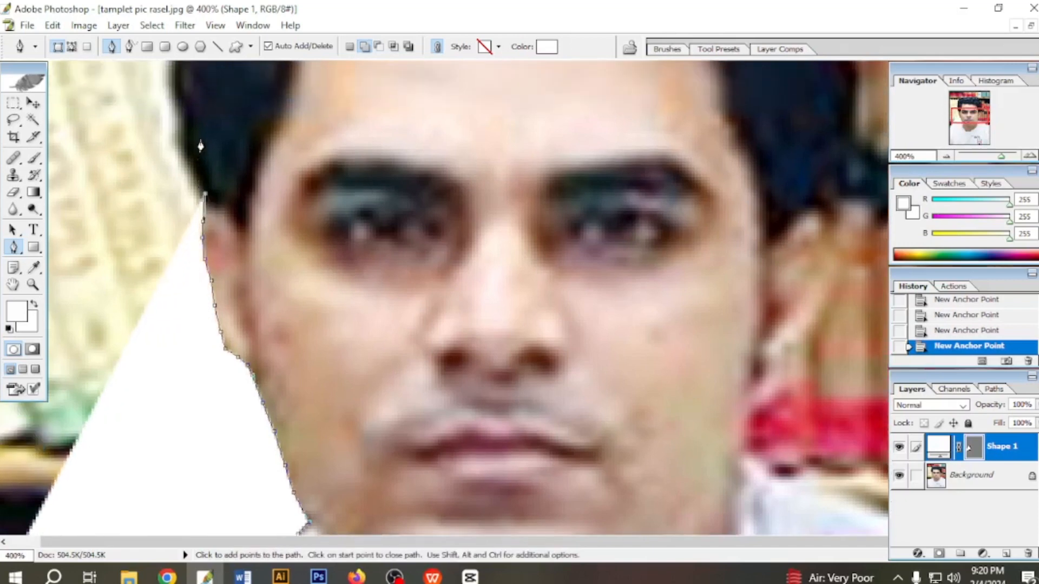
{"action": "left_click", "coordinate": [187, 227]}
{"action": "scroll", "coordinate": [204, 158], "scroll_direction": "up", "scroll_amount": 2}
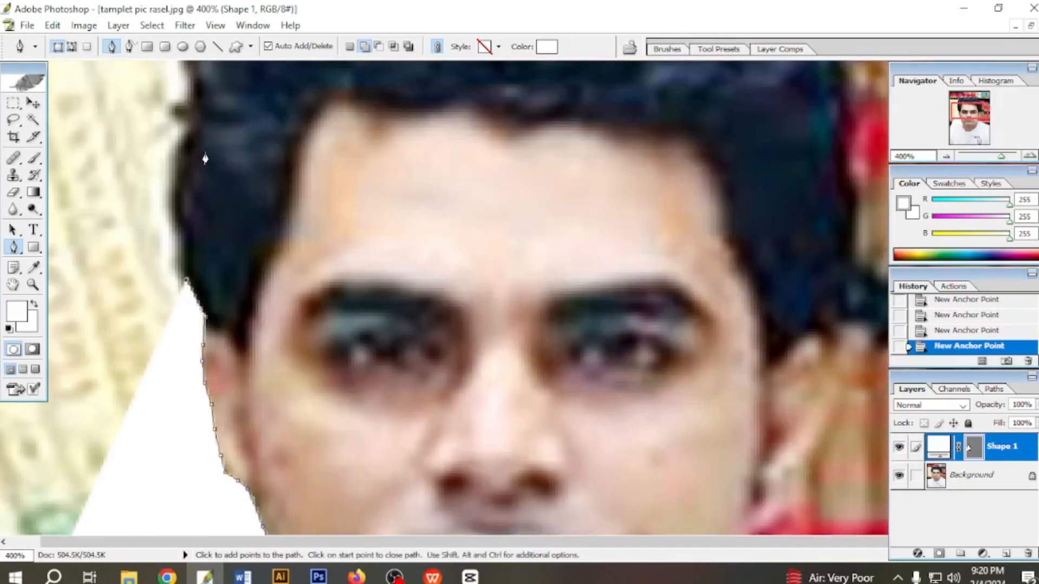
{"action": "left_click_drag", "start_coordinate": [193, 141], "coordinate": [227, 104]}
{"action": "left_click", "coordinate": [195, 139], "text": "alt"}
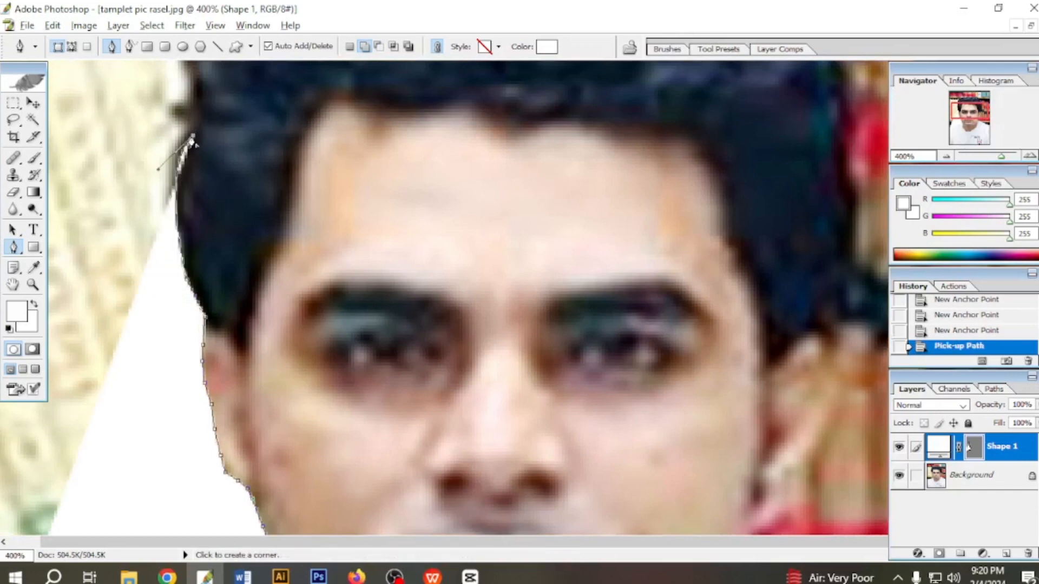
{"action": "scroll", "coordinate": [203, 146], "scroll_direction": "up", "scroll_amount": 4}
{"action": "scroll", "coordinate": [244, 173], "scroll_direction": "up", "scroll_amount": 4}
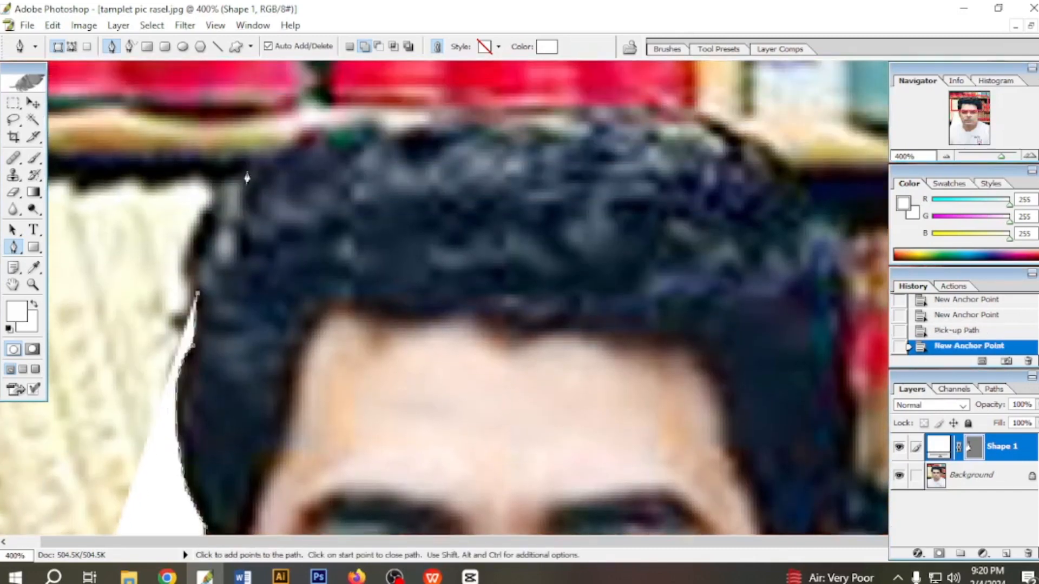
{"action": "left_click_drag", "start_coordinate": [277, 183], "coordinate": [368, 168]}
{"action": "left_click", "coordinate": [277, 183], "text": "alt"}
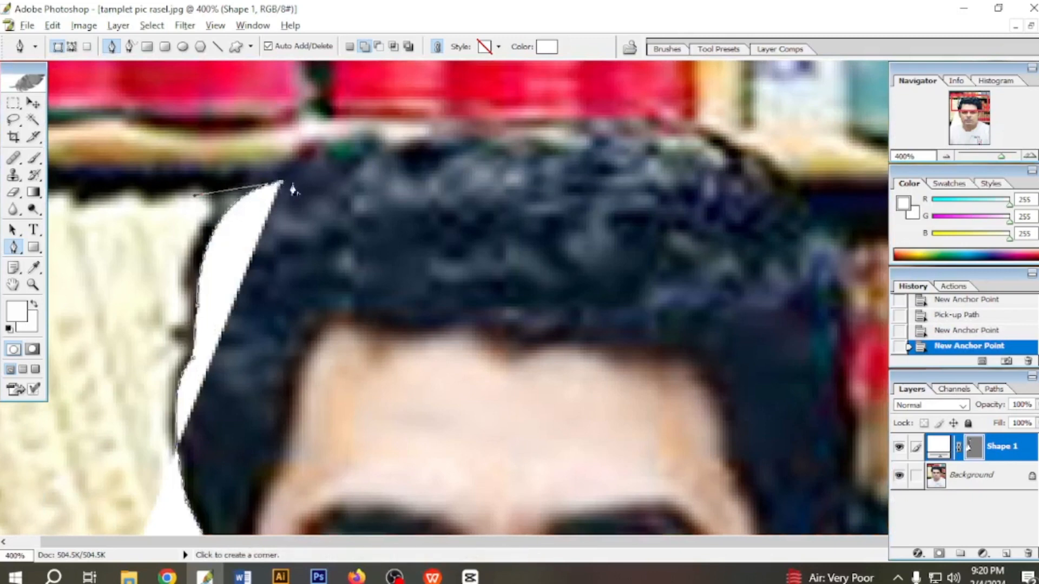
- Extend the path across the top of the hair to its upper right side
{"action": "left_click", "coordinate": [397, 158]}
{"action": "left_click", "coordinate": [466, 155]}
{"action": "left_click", "coordinate": [529, 150]}
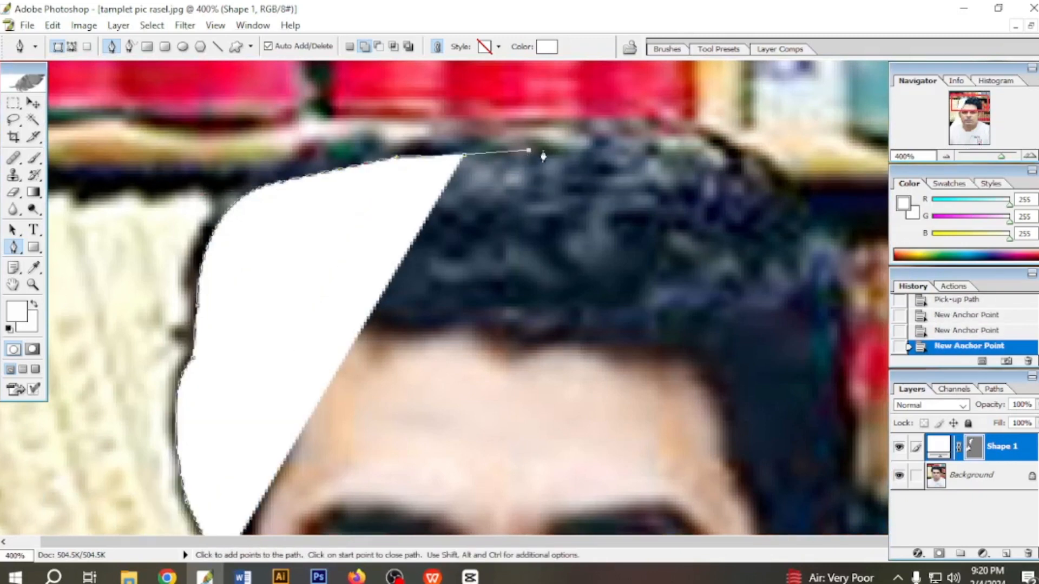
{"action": "left_click", "coordinate": [576, 152]}
{"action": "left_click", "coordinate": [655, 160]}
{"action": "left_click", "coordinate": [712, 172]}
{"action": "left_click", "coordinate": [763, 191]}
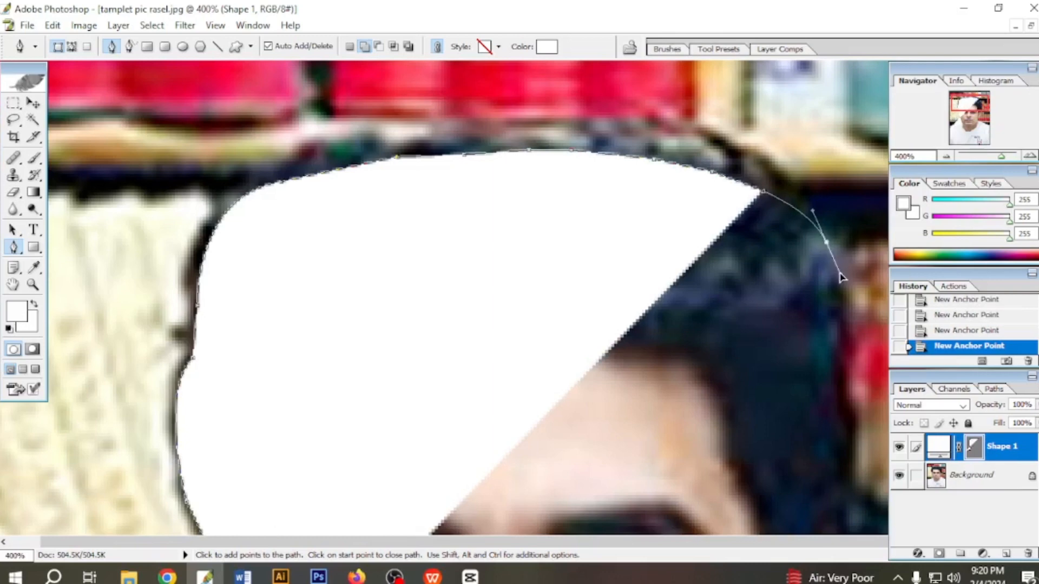
- Curve the path around the upper right side of the hair and make the curve's end points corners
{"action": "left_click", "coordinate": [827, 242], "text": "alt"}
{"action": "scroll", "coordinate": [863, 332], "scroll_direction": "down", "scroll_amount": 1}
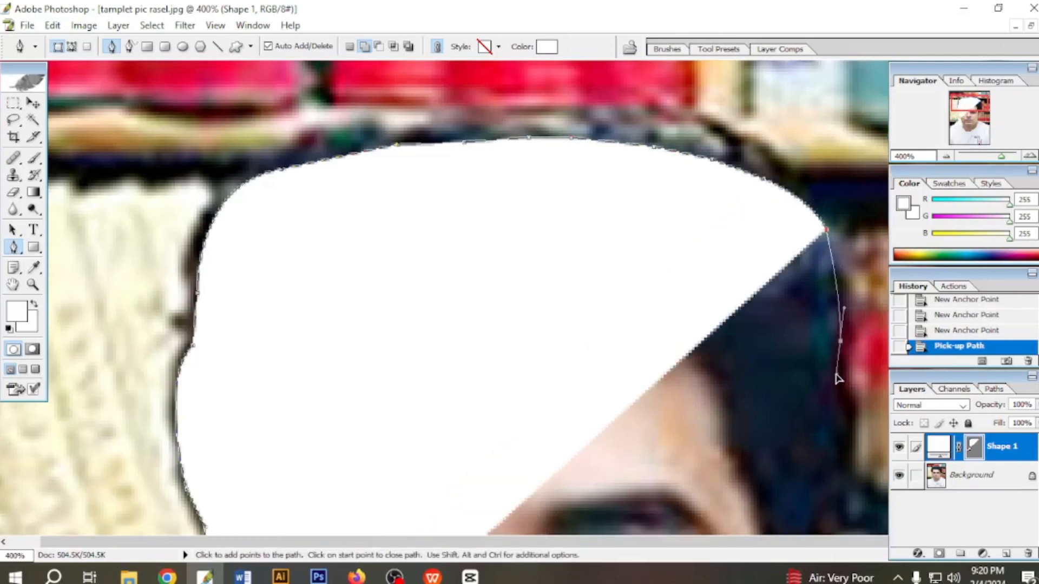
{"action": "left_click_drag", "start_coordinate": [837, 379], "coordinate": [832, 387]}
{"action": "left_click", "coordinate": [840, 343], "text": "alt"}
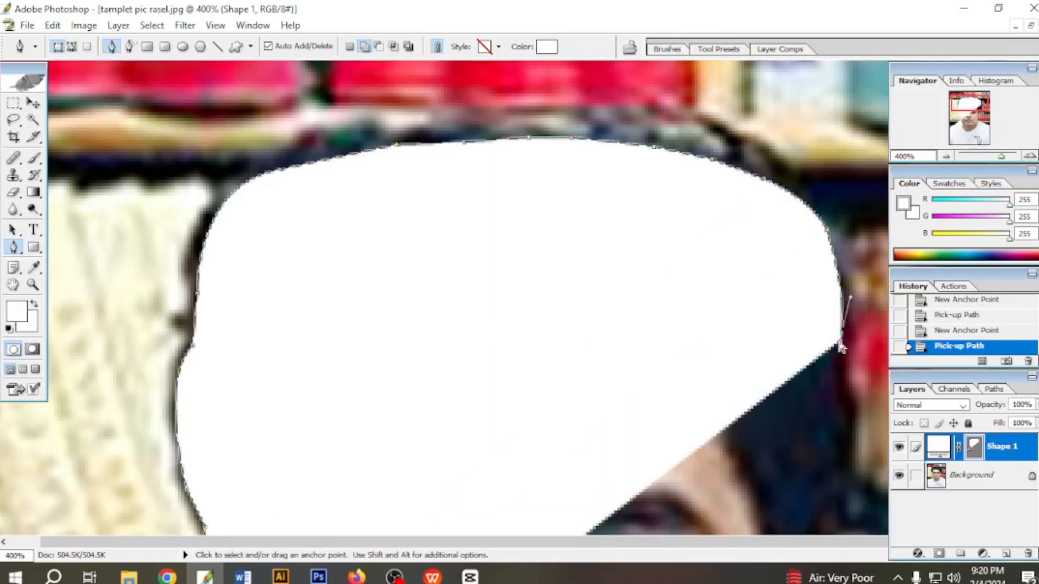
- Set the shape layer's fill opacity to 0% and continue the path down the hair to the right-hand ear
{"action": "key", "text": "ctrl+minus"}
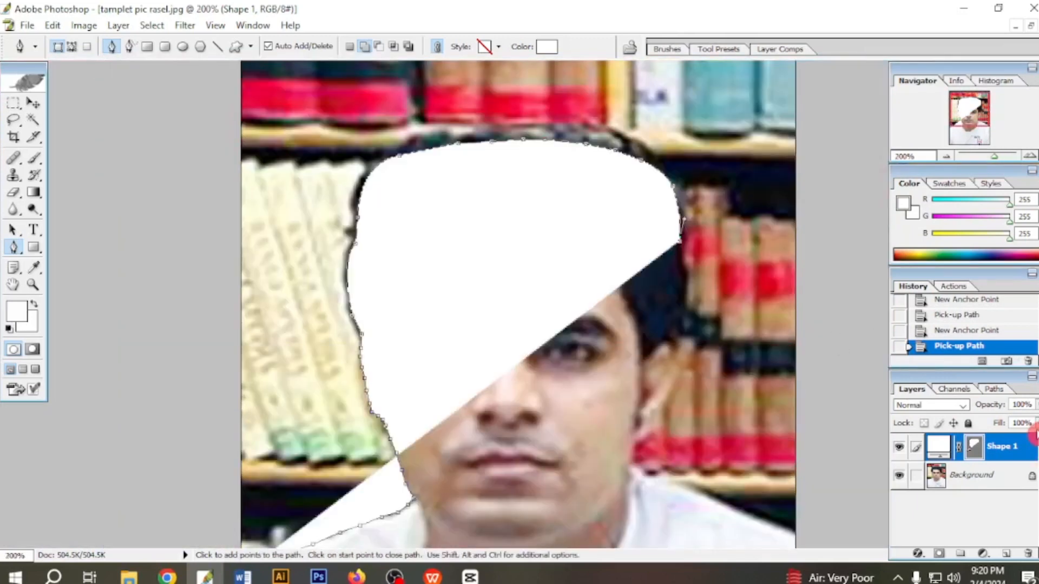
{"action": "left_click_drag", "start_coordinate": [1034, 433], "coordinate": [629, 277]}
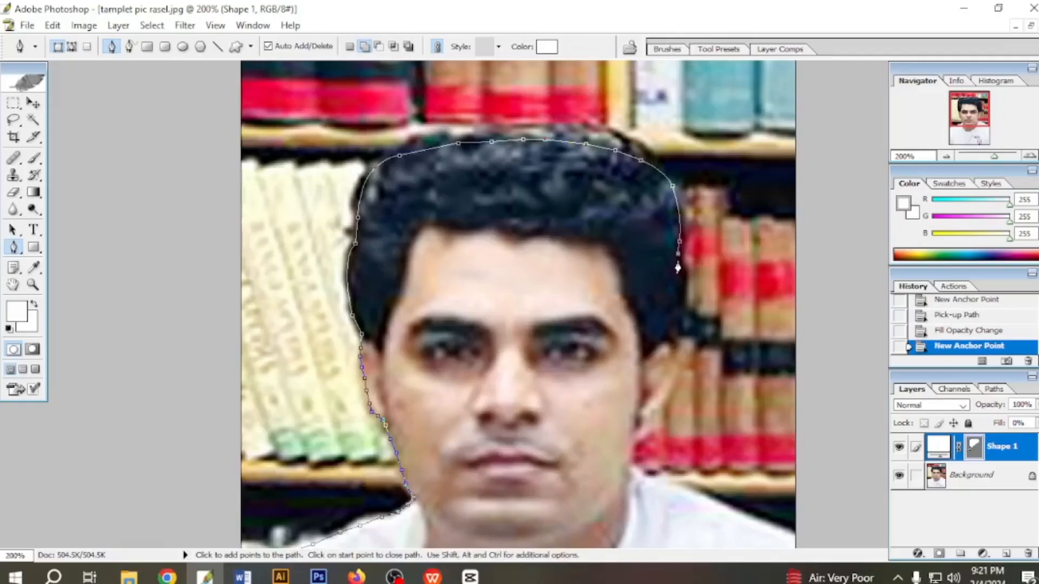
{"action": "left_click", "coordinate": [680, 275]}
{"action": "left_click", "coordinate": [679, 290]}
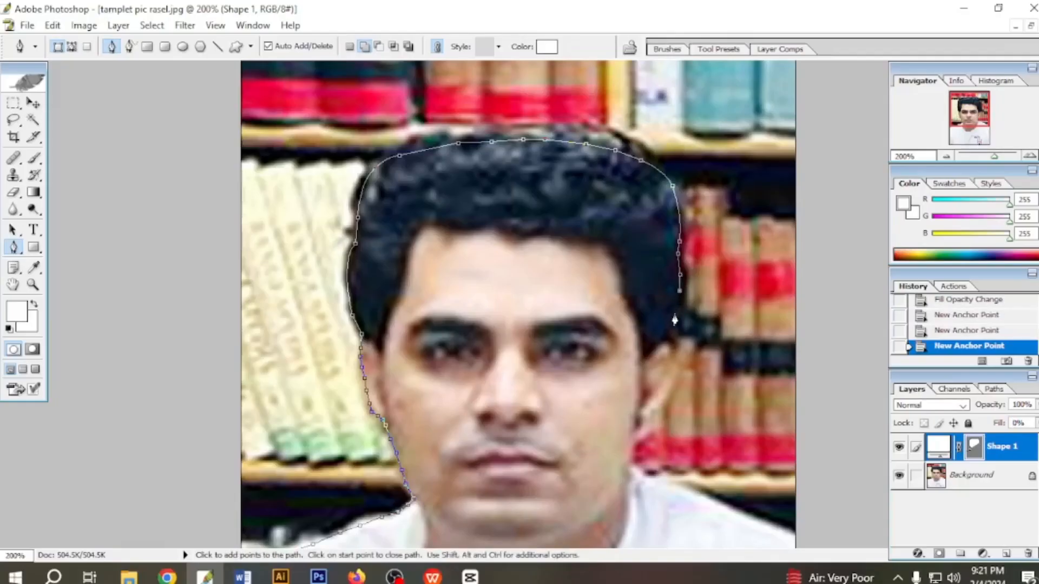
{"action": "left_click", "coordinate": [674, 313]}
{"action": "left_click", "coordinate": [671, 337]}
{"action": "left_click", "coordinate": [670, 344]}
{"action": "scroll", "coordinate": [677, 363], "scroll_direction": "down", "scroll_amount": 2}
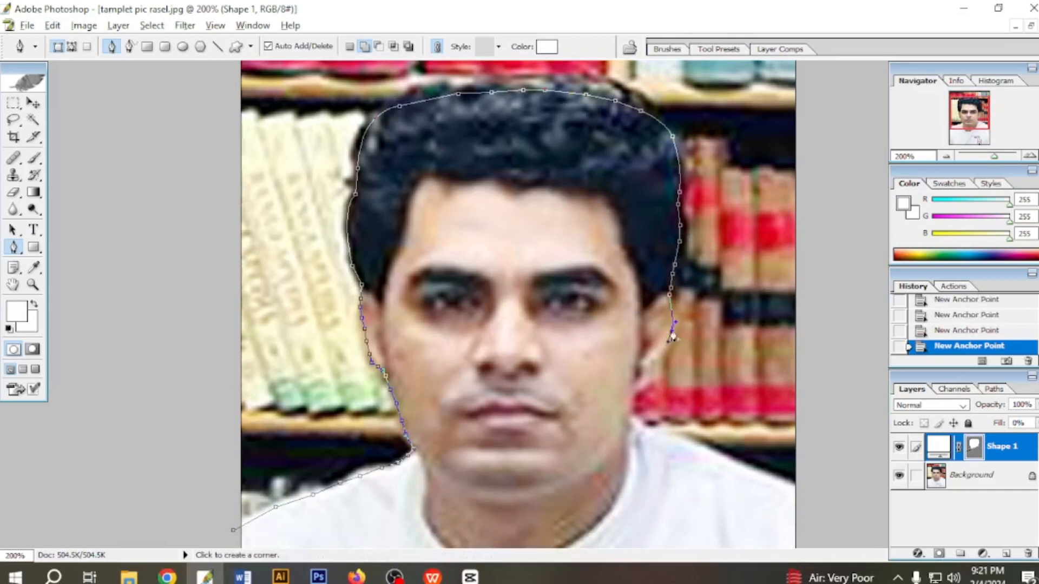
- Trace the path around the outer edge and lobe of the right-hand ear down to the jaw
{"action": "left_click", "coordinate": [672, 331]}
{"action": "left_click", "coordinate": [667, 349]}
{"action": "left_click", "coordinate": [657, 358]}
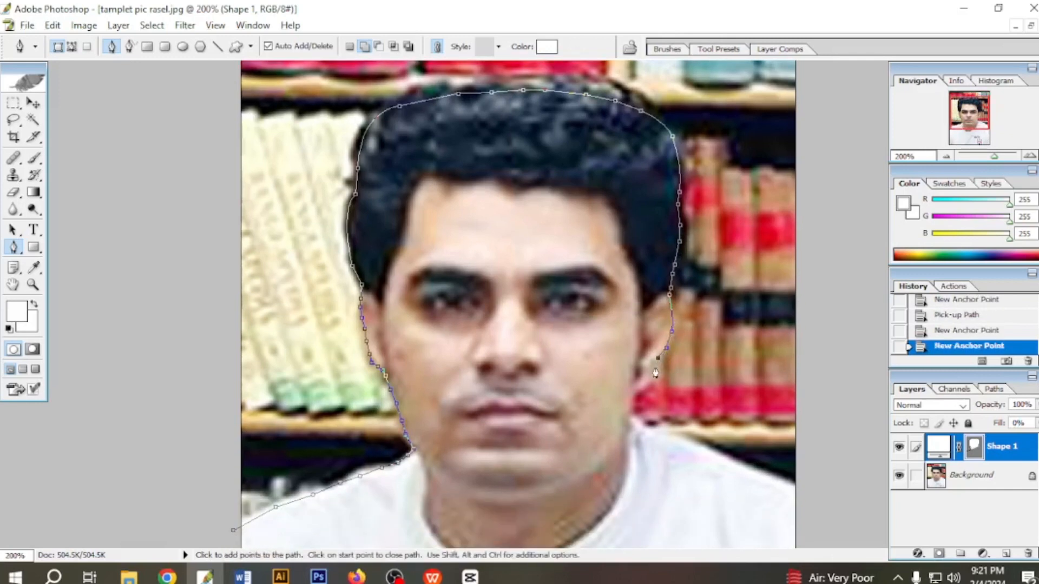
{"action": "left_click", "coordinate": [653, 370]}
{"action": "left_click", "coordinate": [647, 386]}
{"action": "left_click", "coordinate": [635, 397]}
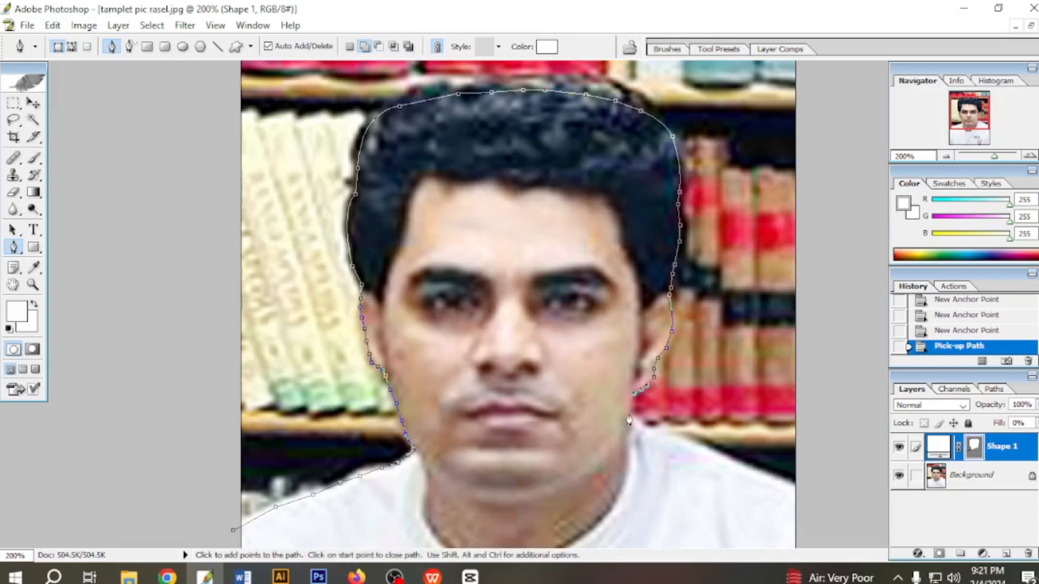
- Continue the path down the right-hand side of the neck and out along the shoulder
{"action": "left_click", "coordinate": [630, 417]}
{"action": "left_click", "coordinate": [643, 426]}
{"action": "left_click", "coordinate": [673, 436]}
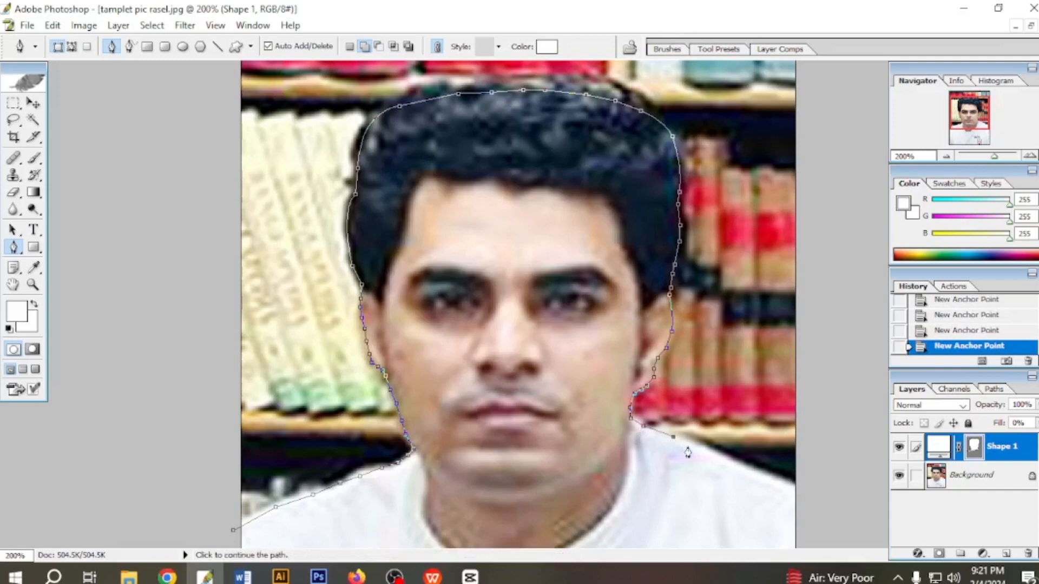
{"action": "left_click", "coordinate": [705, 451]}
- Run the path outside the canvas around the top of the photo and close it at its start on the left-hand shoulder
{"action": "key", "text": "ctrl+minus"}
{"action": "key", "text": "ctrl+minus"}
{"action": "left_click", "coordinate": [770, 169]}
{"action": "left_click_drag", "start_coordinate": [551, 122], "coordinate": [610, 125]}
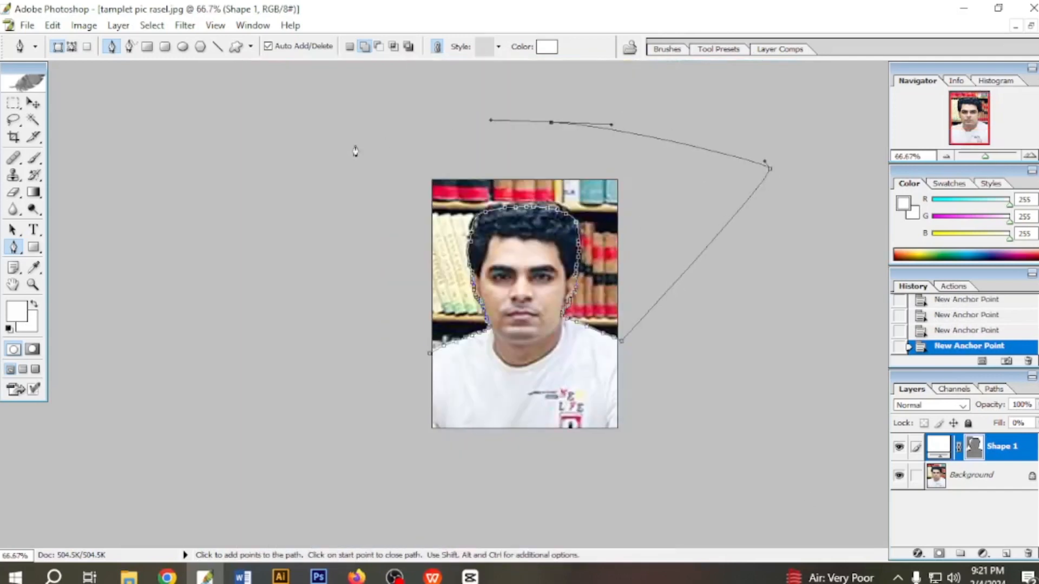
{"action": "left_click", "coordinate": [345, 152]}
{"action": "left_click", "coordinate": [341, 286]}
{"action": "left_click", "coordinate": [369, 336]}
{"action": "left_click", "coordinate": [427, 359]}
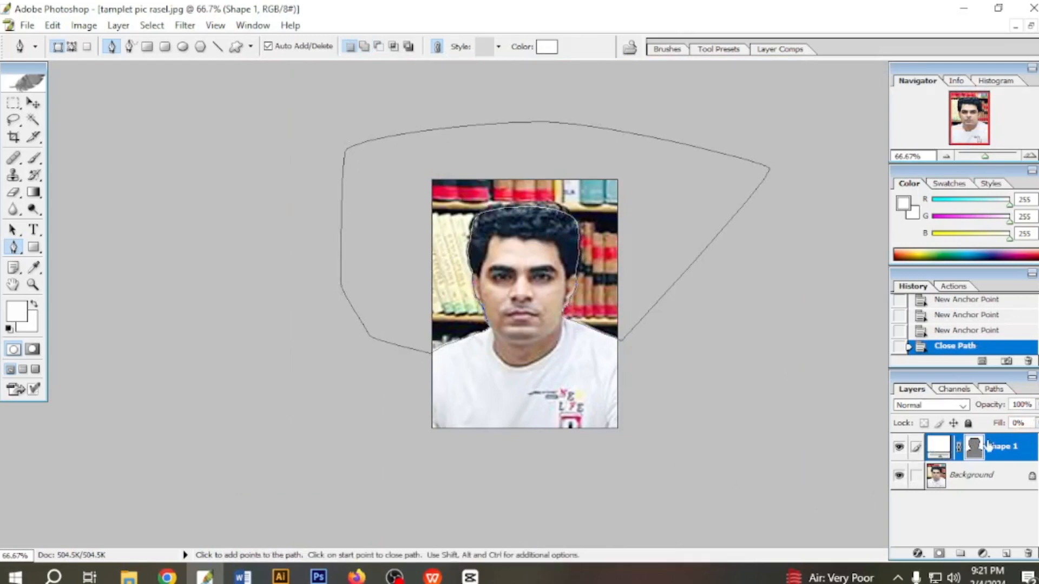
- Set the Shape 1 layer's fill opacity to 100%
{"action": "left_click", "coordinate": [1036, 425]}
{"action": "left_click_drag", "start_coordinate": [981, 439], "coordinate": [1037, 437]}
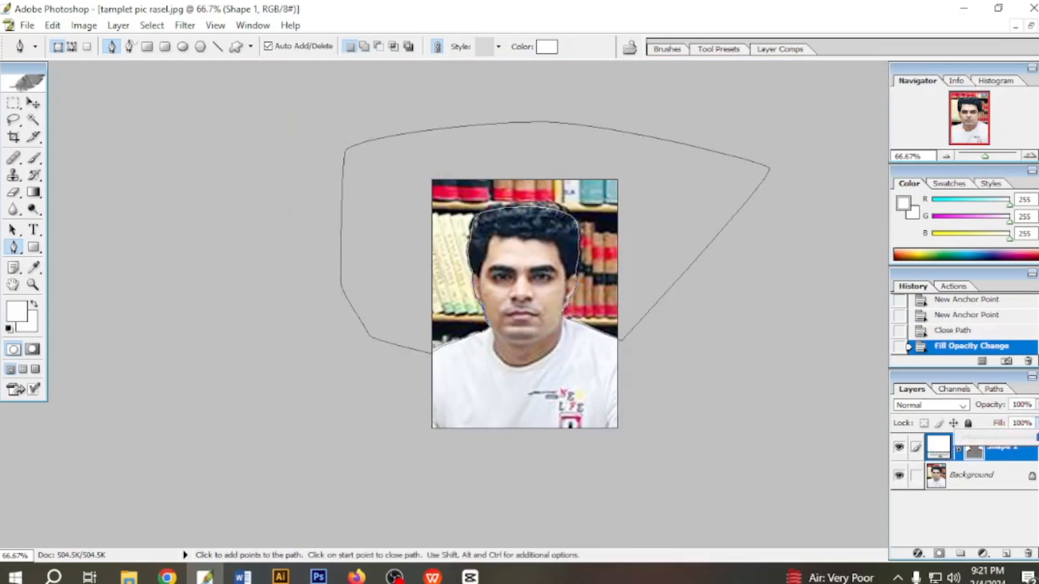
{"action": "left_click", "coordinate": [895, 502]}
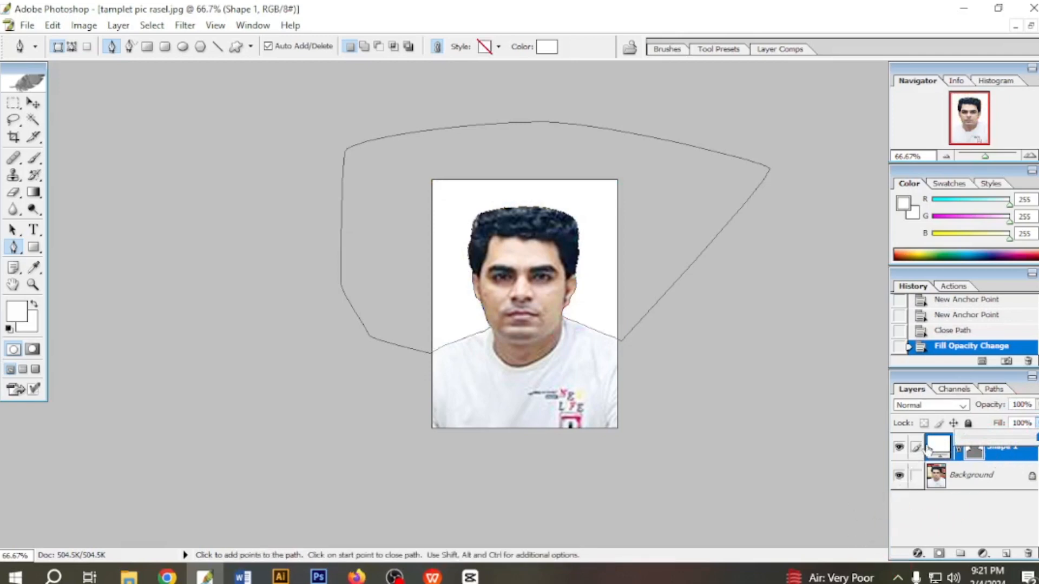
- Change the Shape 1 fill colour to bright blue 073AF7 and deselect the path
{"action": "left_click", "coordinate": [932, 449]}
{"action": "left_click", "coordinate": [884, 307]}
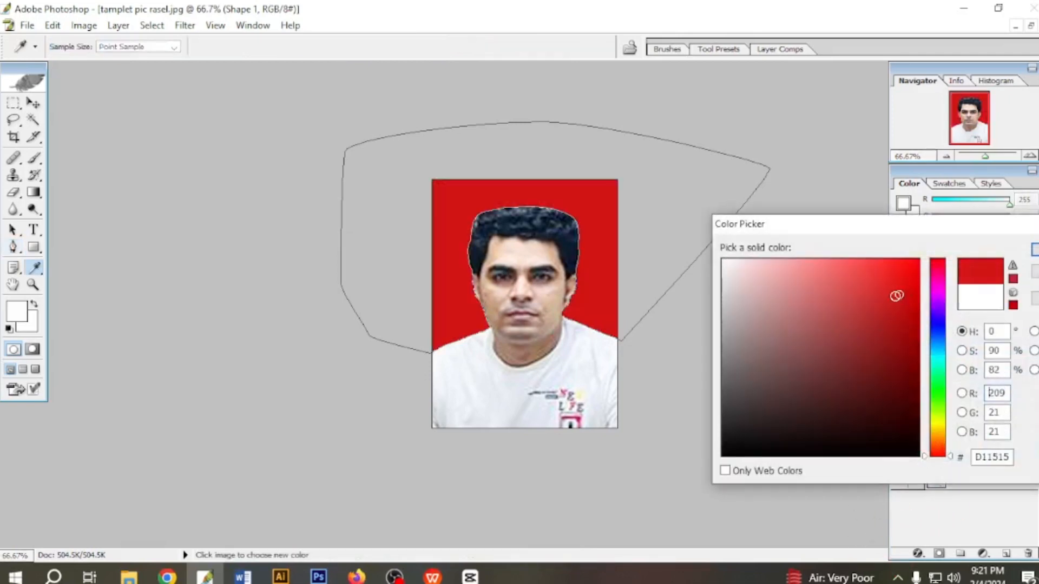
{"action": "left_click", "coordinate": [938, 332]}
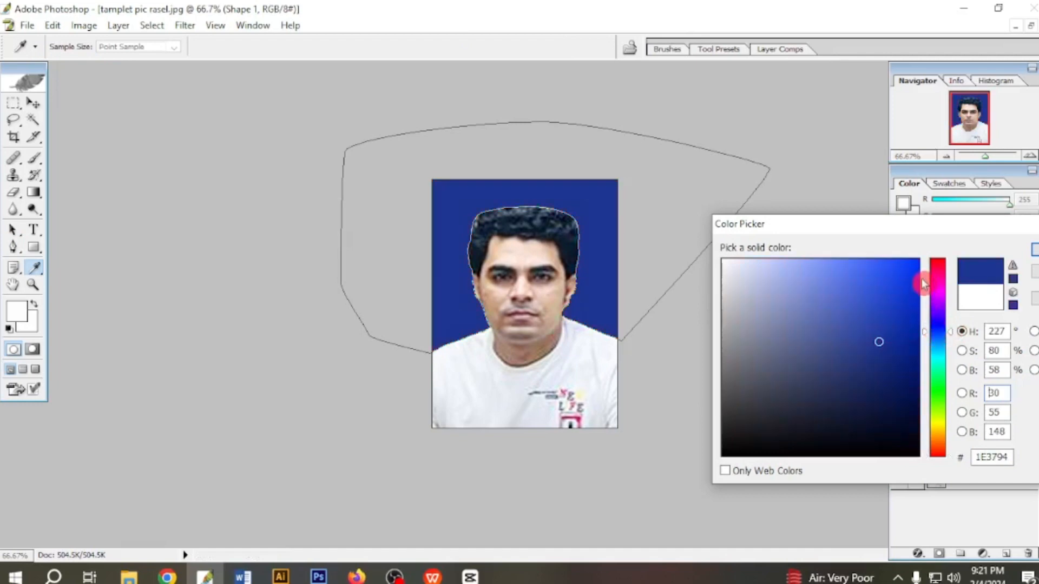
{"action": "left_click", "coordinate": [914, 267]}
{"action": "left_click", "coordinate": [1031, 252]}
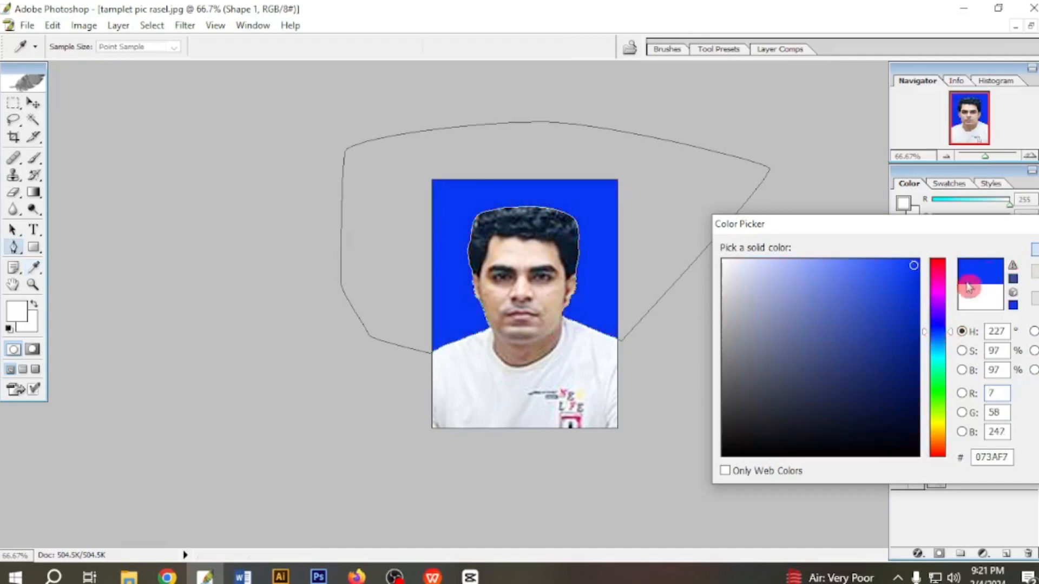
{"action": "key", "text": "ctrl+d"}
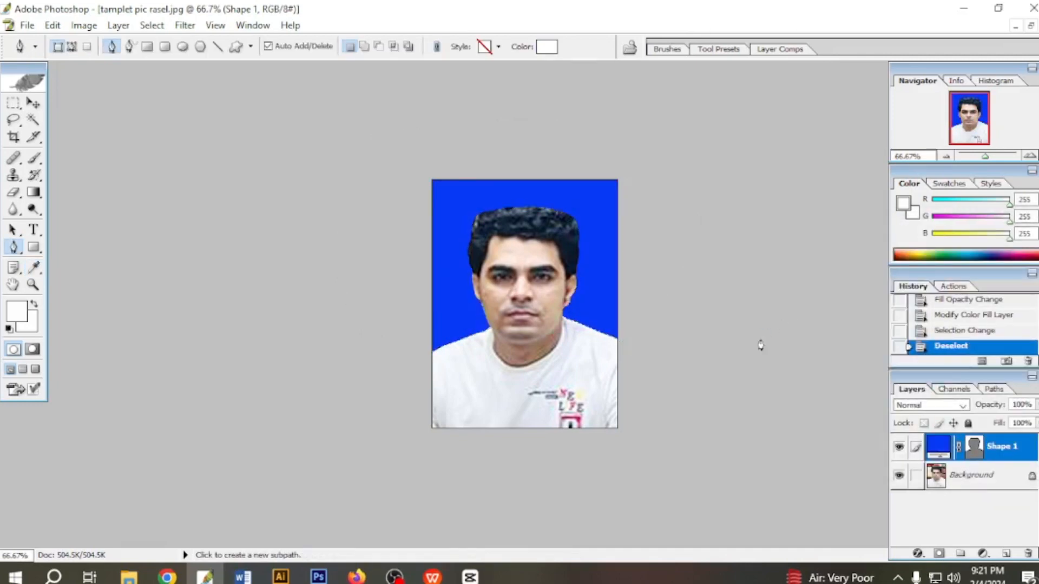
- Select the Background layer, try lightening the hair with the Dodge tool at 50% exposure, and undo the stroke
{"action": "scroll", "coordinate": [631, 347], "scroll_direction": "up", "scroll_amount": 8}
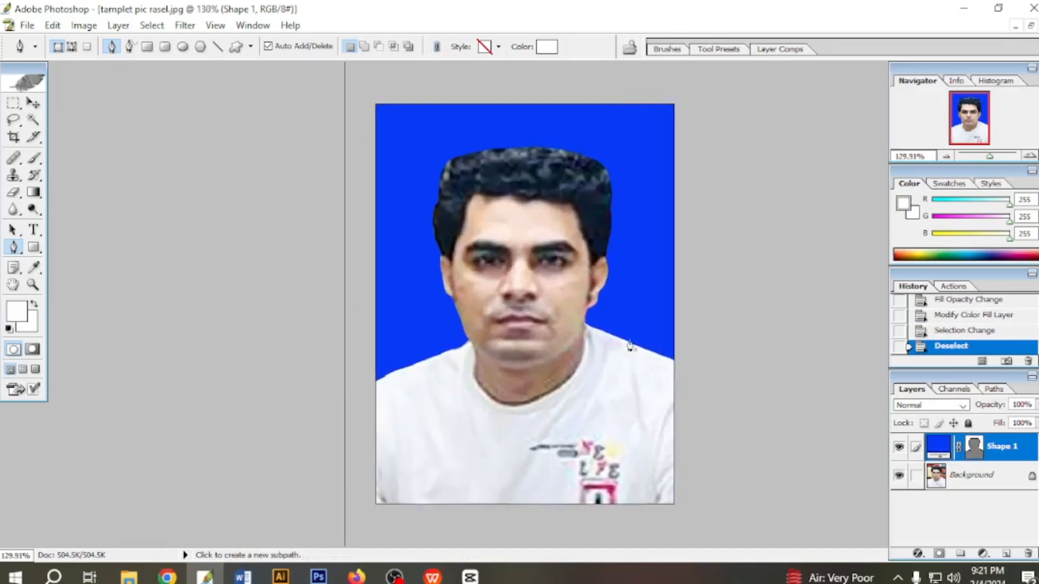
{"action": "scroll", "coordinate": [603, 334], "scroll_direction": "down", "scroll_amount": 4}
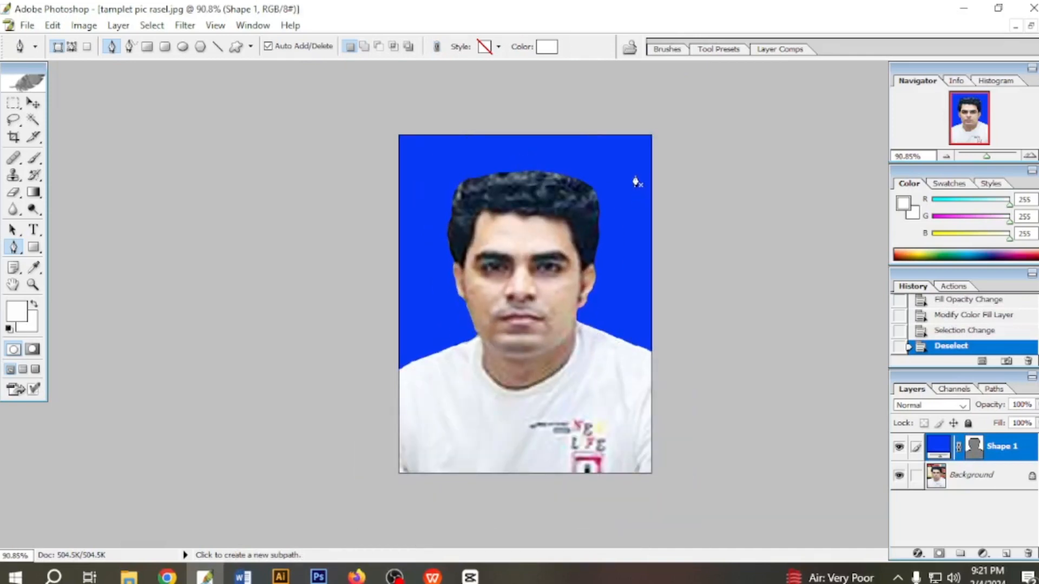
{"action": "left_click", "coordinate": [32, 216]}
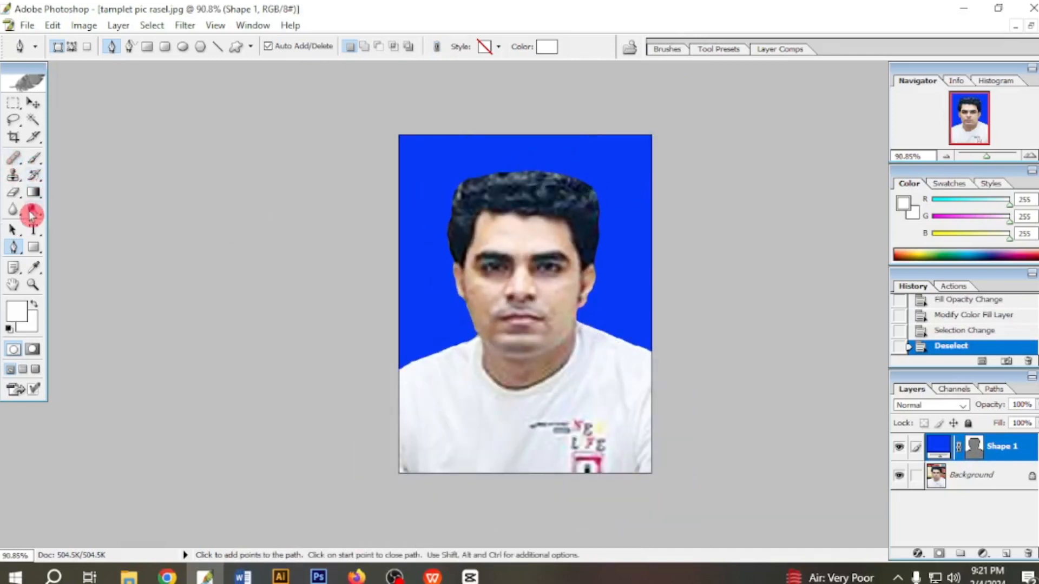
{"action": "left_click", "coordinate": [948, 474]}
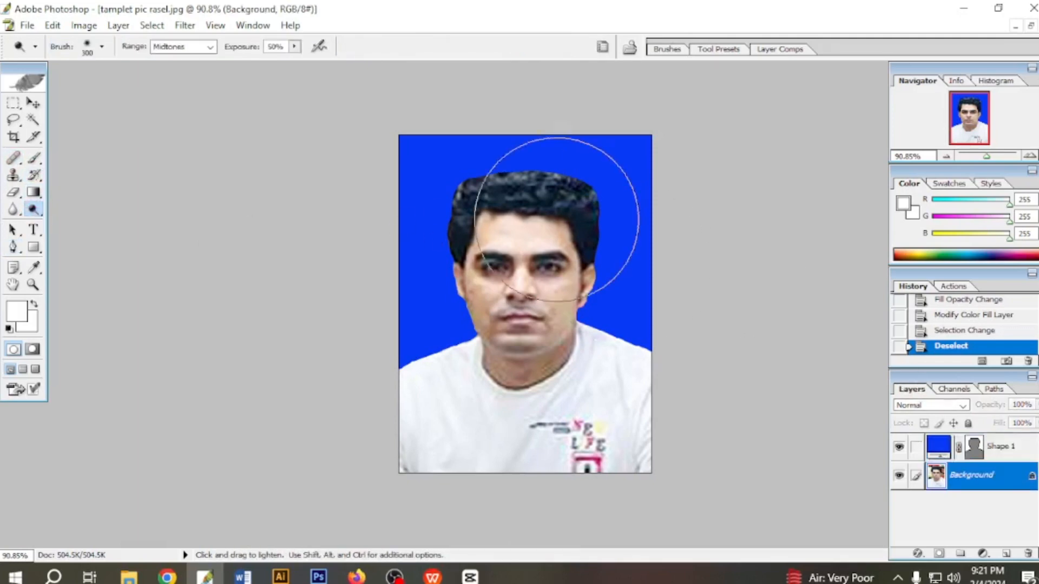
{"action": "mouse_move", "coordinate": [527, 180]}
{"action": "left_mouse_down"}
{"action": "mouse_move", "coordinate": [442, 139]}
{"action": "mouse_move", "coordinate": [386, 152]}
{"action": "left_mouse_up"}
{"action": "key", "text": "ctrl+z"}
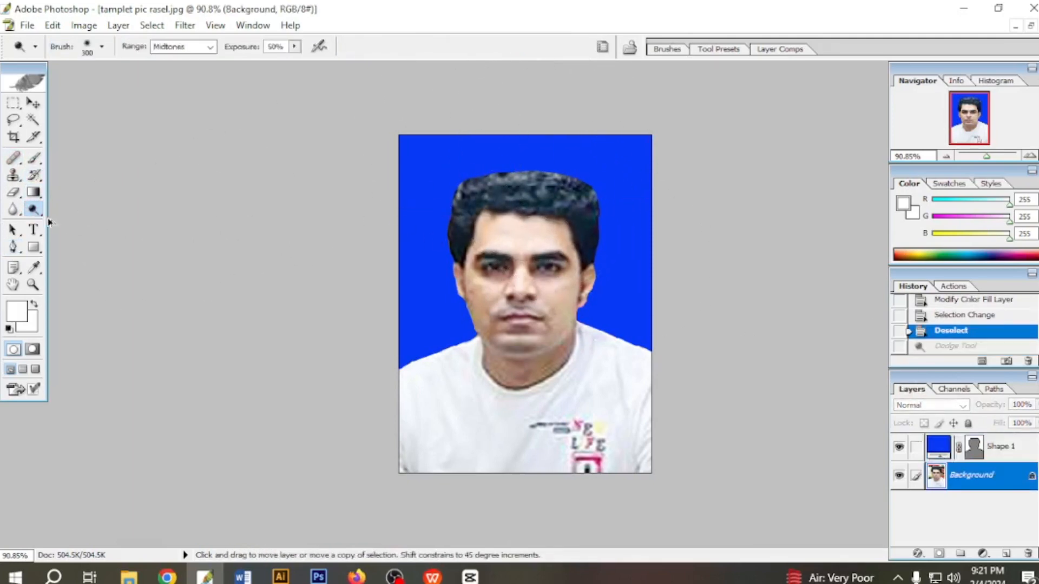
- Darken the man's hair with the Burn tool using a size 60 brush, Midtones range and 50% exposure
{"action": "left_click_drag", "start_coordinate": [33, 210], "coordinate": [109, 227]}
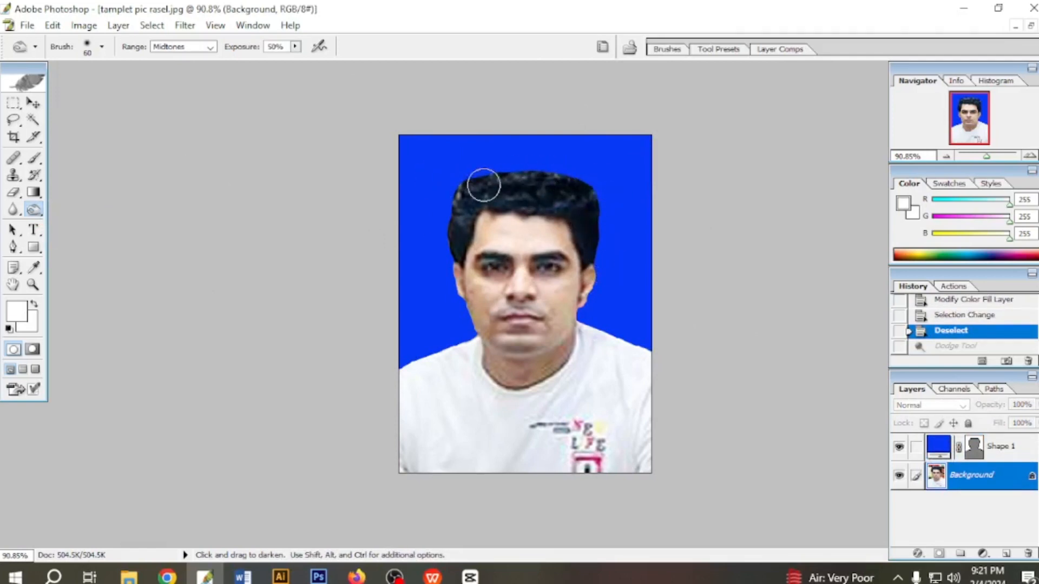
{"action": "left_click_drag", "start_coordinate": [573, 190], "coordinate": [589, 215]}
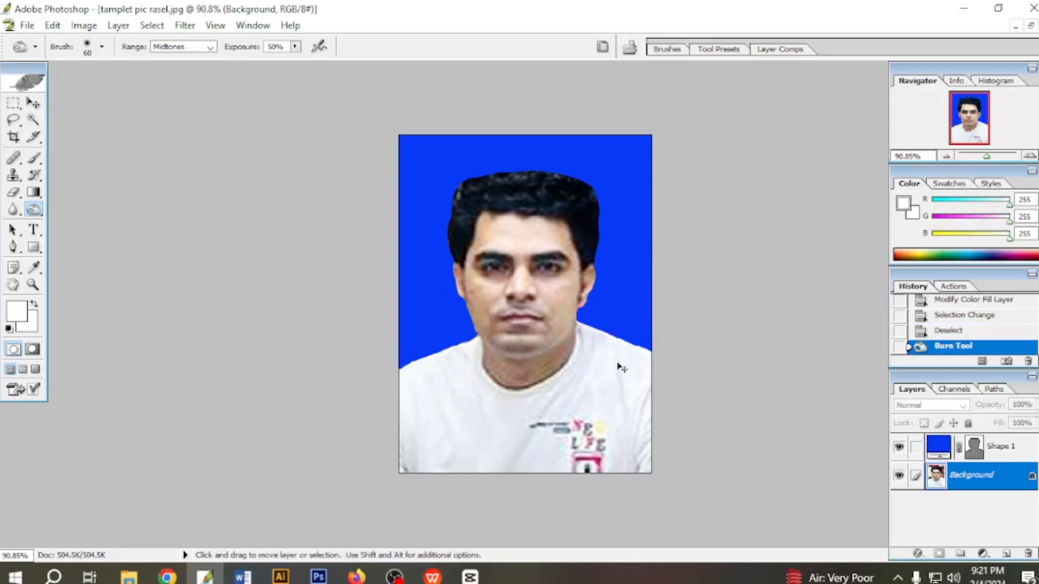
{"action": "key", "text": "ctrl+minus"}
{"action": "key", "text": "ctrl+minus"}
{"action": "key", "text": "ctrl+plus"}
{"action": "key", "text": "ctrl+plus"}
{"action": "key", "text": "ctrl+minus"}
{"action": "key", "text": "ctrl+minus"}
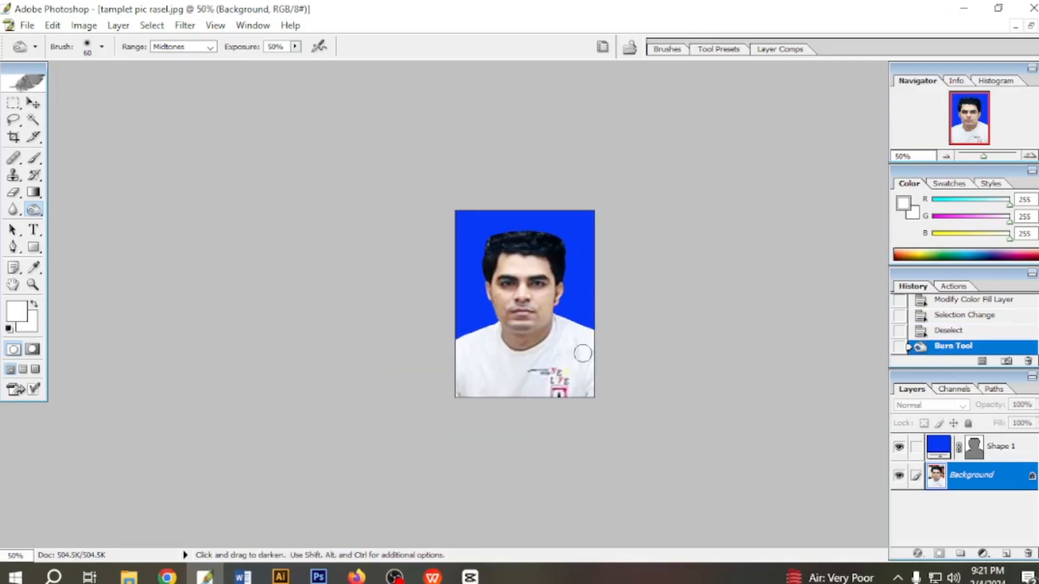
- Crop the photo to 1.6 by 2 in at 300 pixels/inch, trimming a little off its edges
{"action": "left_click", "coordinate": [14, 138]}
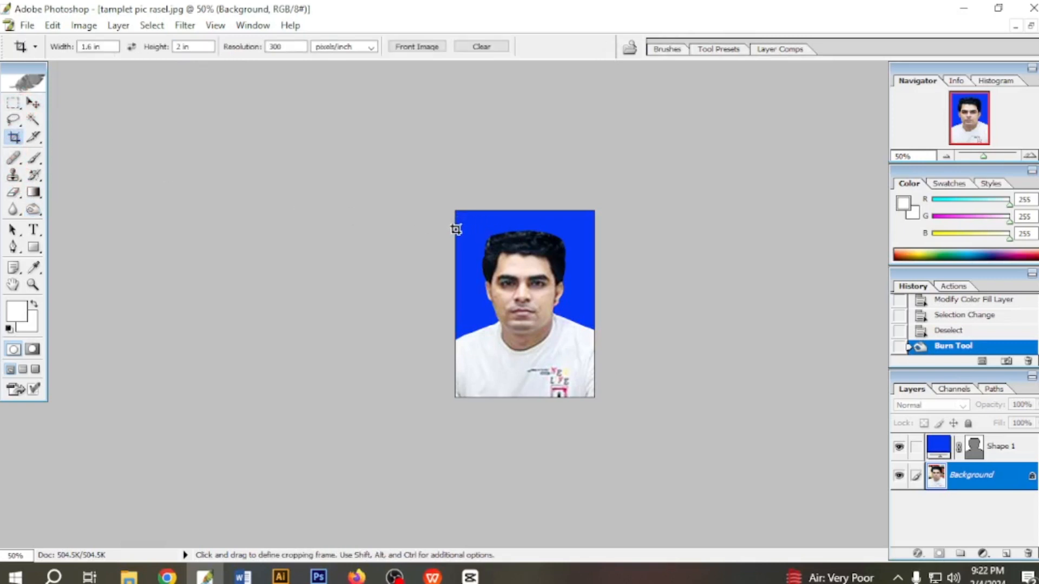
{"action": "left_click_drag", "start_coordinate": [456, 229], "coordinate": [633, 506]}
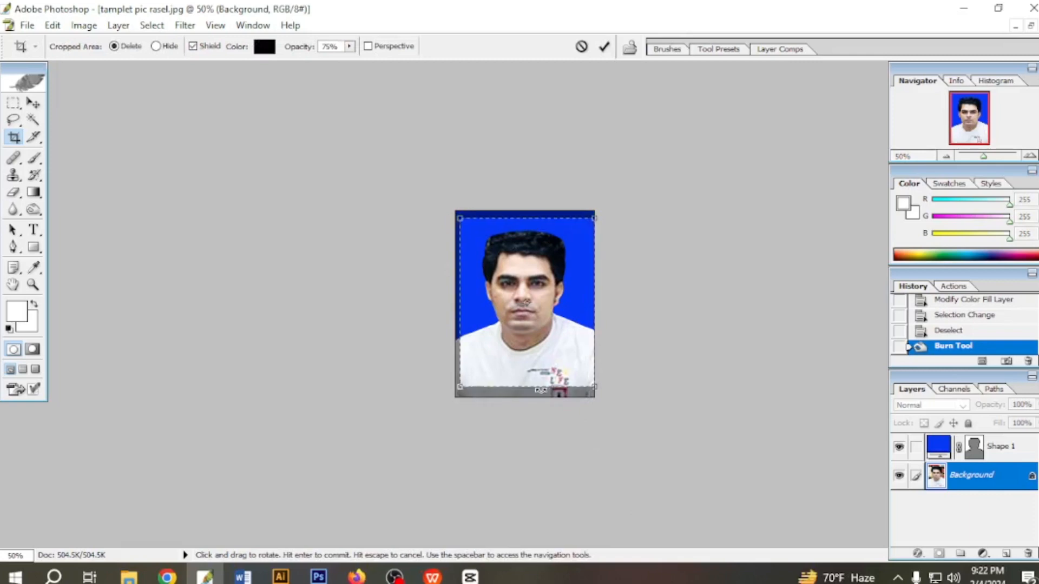
{"action": "key", "text": "Return"}
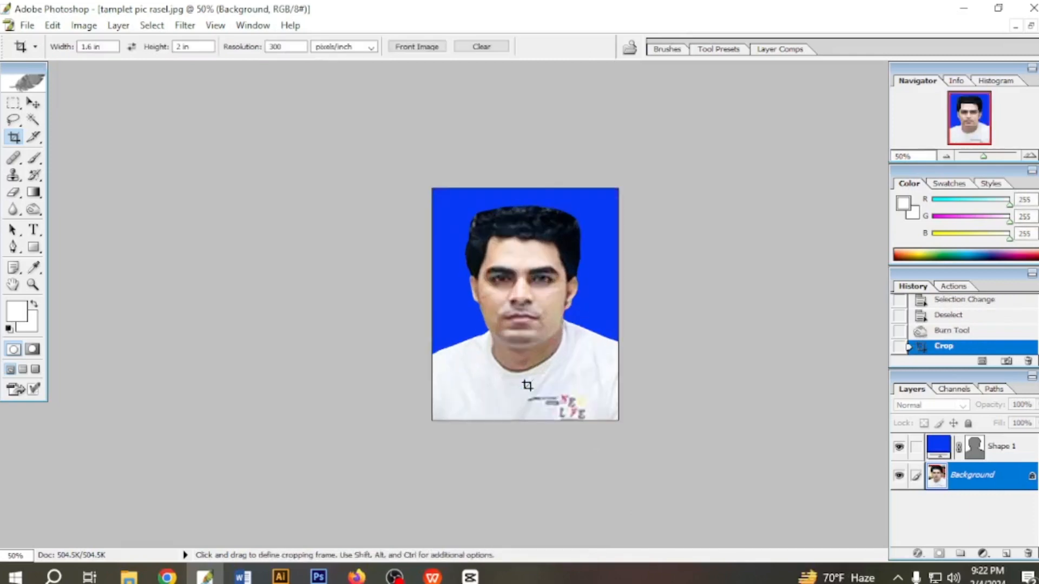
- Select the whole canvas, try cutting the Background layer for a new document, and undo the cut
{"action": "key", "text": "ctrl+a"}
{"action": "key", "text": "ctrl+x"}
{"action": "key", "text": "ctrl+n"}
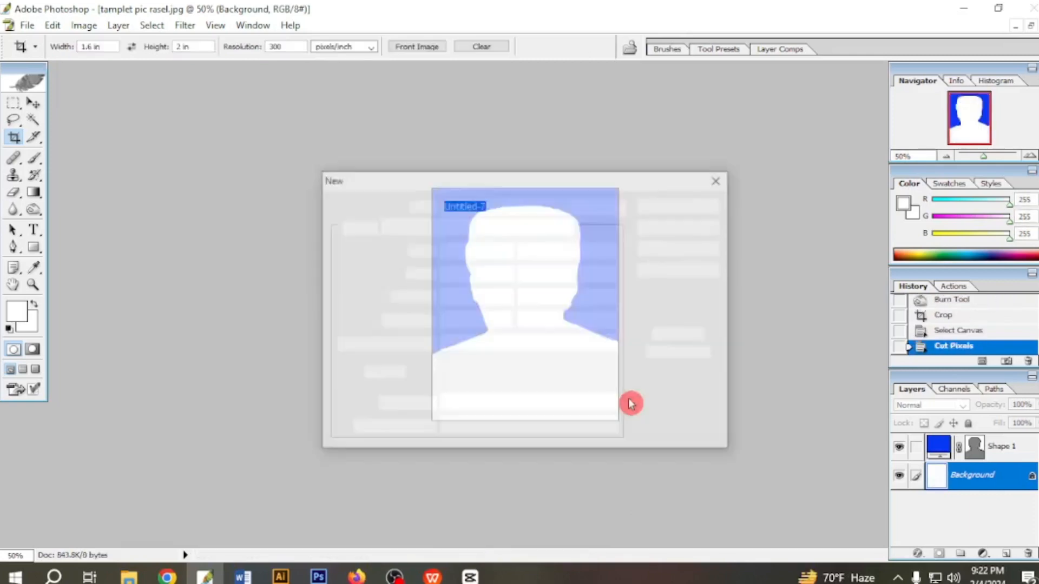
{"action": "left_click", "coordinate": [683, 227]}
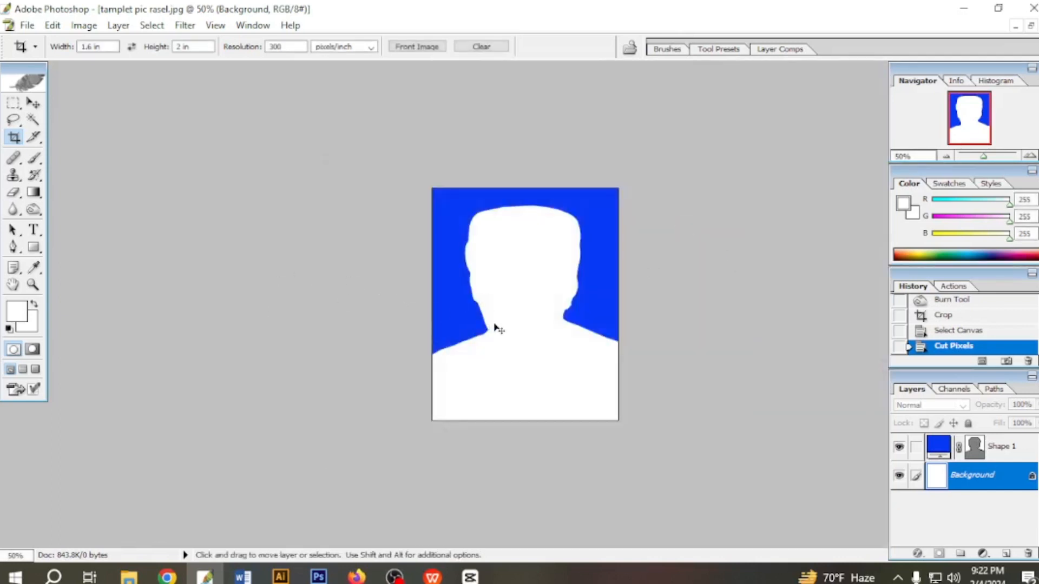
{"action": "key", "text": "ctrl+z"}
- Merge the visible layers and convert the locked Background into the regular layer Layer 0
{"action": "key", "text": "ctrl+shift+e"}
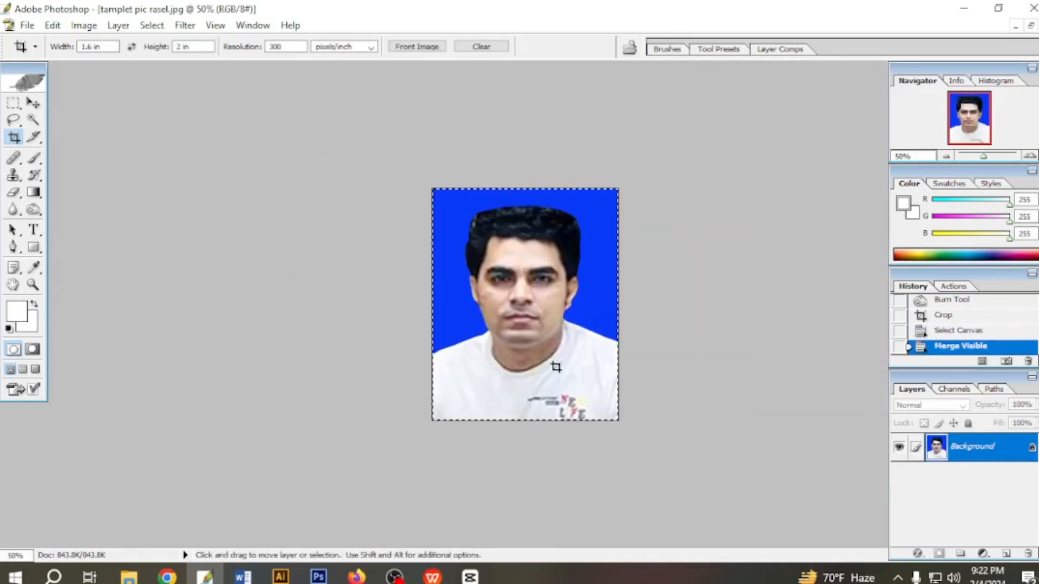
{"action": "double_click", "coordinate": [1032, 450]}
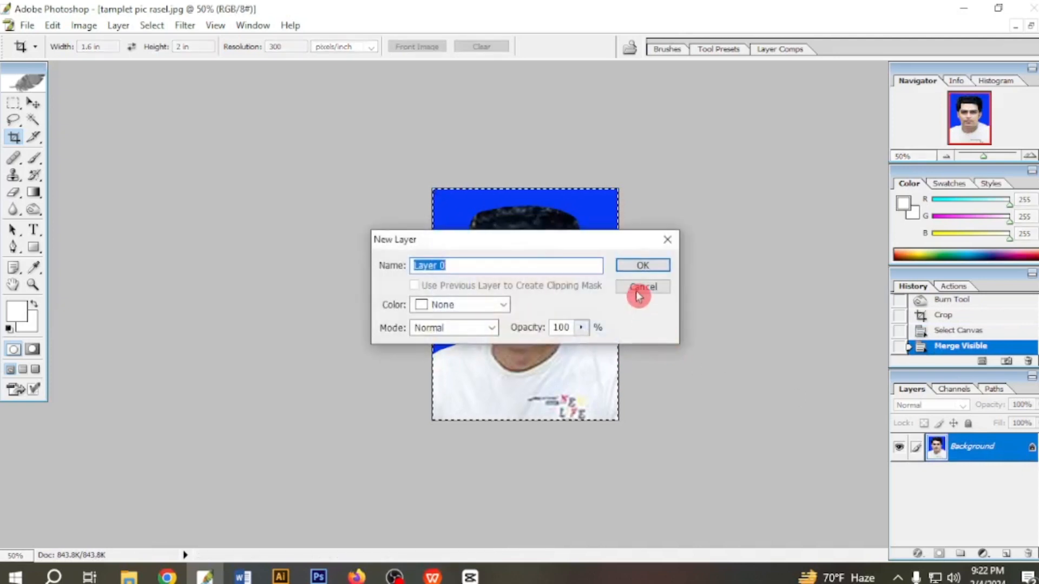
{"action": "left_click", "coordinate": [642, 265]}
- Cut the photo and paste it into a new A4 document at 300 pixels/inch with a white background
{"action": "key", "text": "ctrl+x"}
{"action": "key", "text": "ctrl+n"}
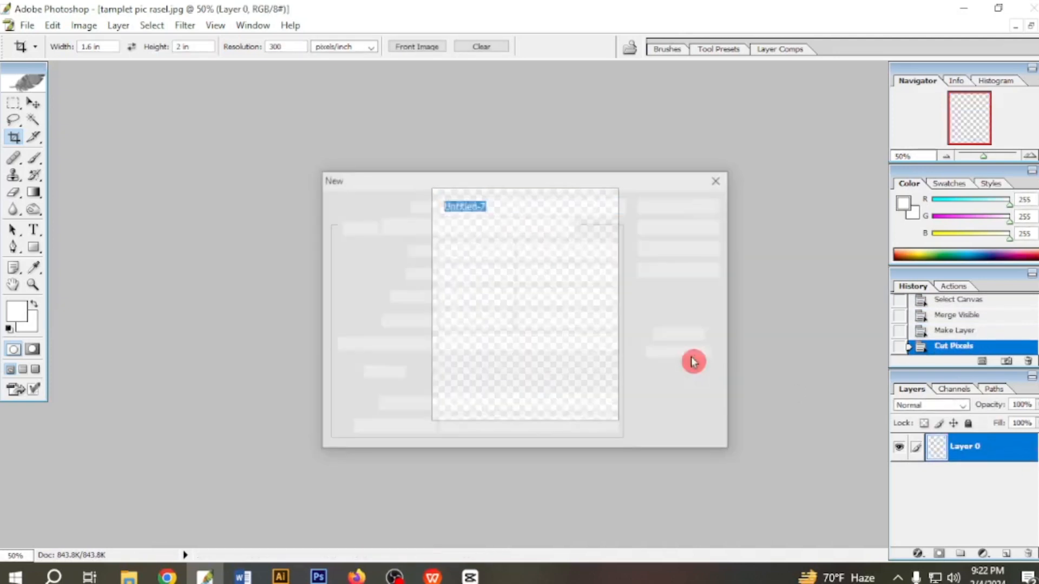
{"action": "left_click", "coordinate": [556, 232]}
{"action": "left_click", "coordinate": [442, 340]}
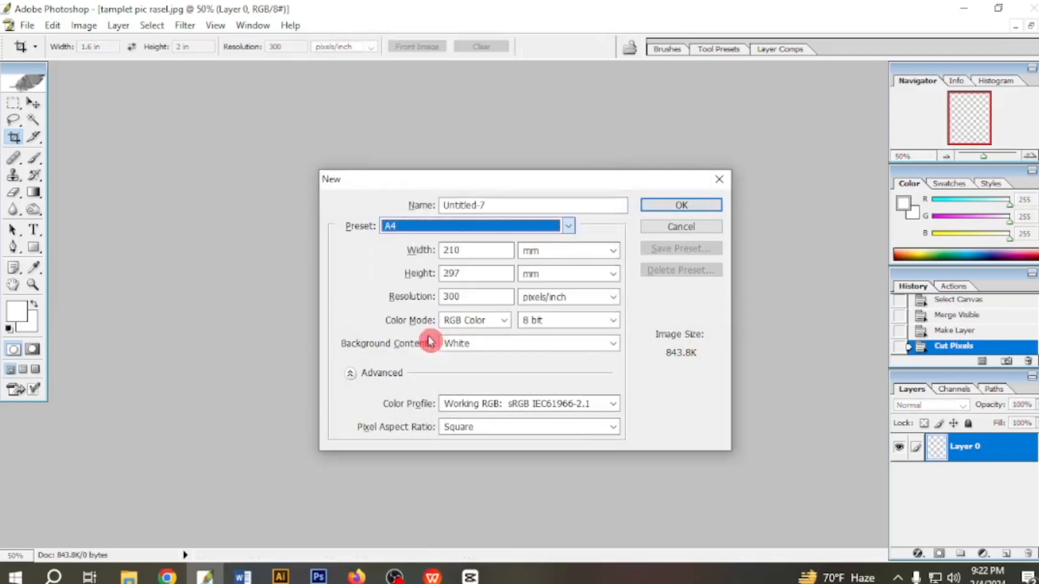
{"action": "left_click", "coordinate": [679, 205]}
{"action": "key", "text": "ctrl+v"}
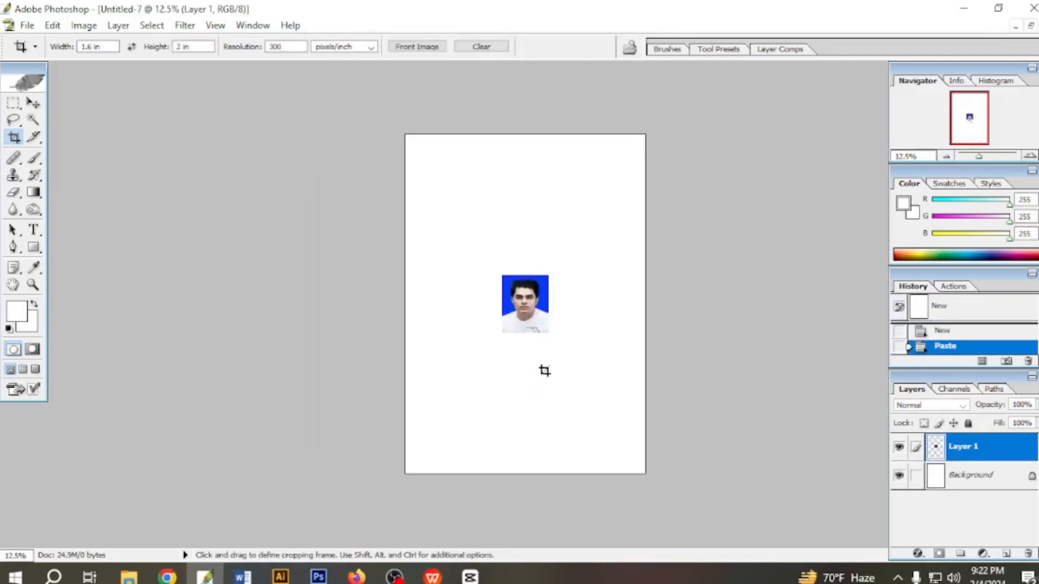
- Duplicate the photo into a row of four across the top of the page and merge the row into one layer
{"action": "left_click", "coordinate": [39, 105]}
{"action": "left_click_drag", "start_coordinate": [526, 316], "coordinate": [607, 327]}
{"action": "key", "text": "ctrl+e"}
{"action": "key", "text": "ctrl+e"}
{"action": "key", "text": "ctrl+e"}
- Duplicate the row of four photos down the page to make five rows
{"action": "left_click_drag", "start_coordinate": [607, 327], "coordinate": [614, 393]}
{"action": "left_click_drag", "start_coordinate": [614, 393], "coordinate": [622, 450]}
{"action": "scroll", "coordinate": [703, 352], "scroll_direction": "up", "scroll_amount": 5}
{"action": "scroll", "coordinate": [739, 349], "scroll_direction": "down", "scroll_amount": 3}
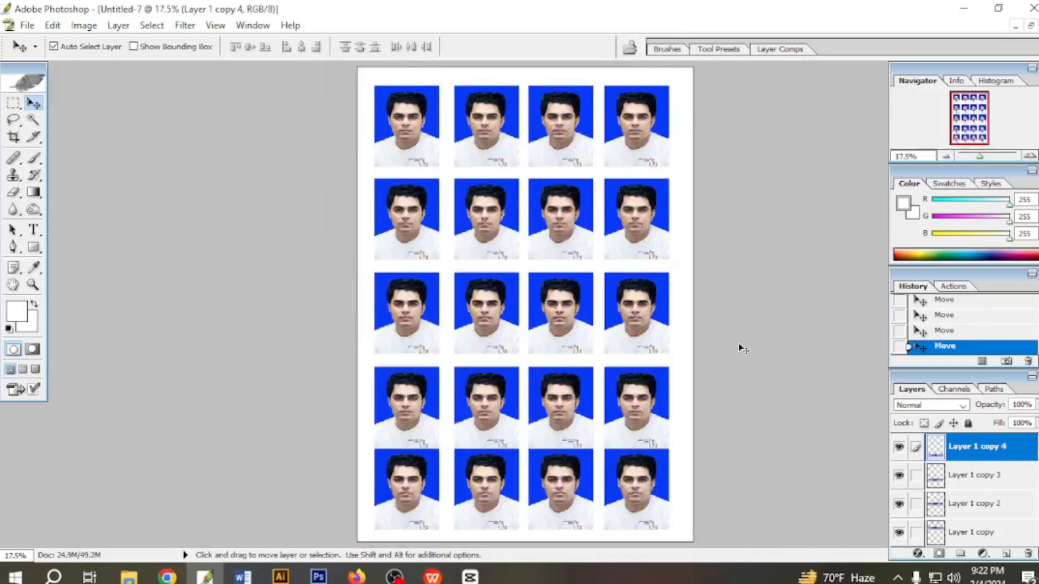
{"action": "scroll", "coordinate": [740, 352], "scroll_direction": "up", "scroll_amount": 3}
{"action": "scroll", "coordinate": [781, 264], "scroll_direction": "down", "scroll_amount": 3}
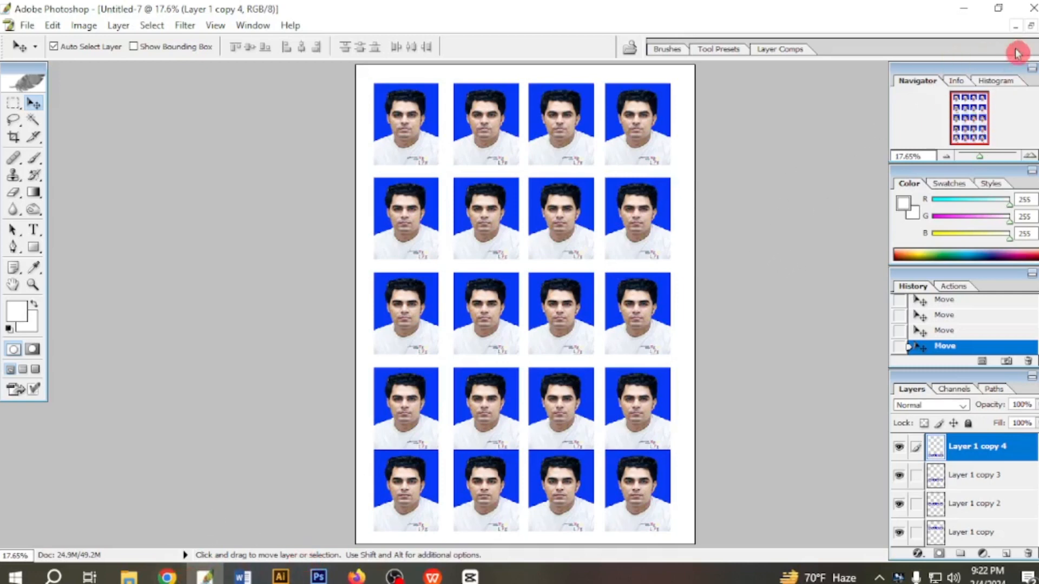
- Move the A4 sheet's window aside, undo the cut in tamplet pic rasel.jpg and maximize that document
{"action": "left_click", "coordinate": [1028, 34]}
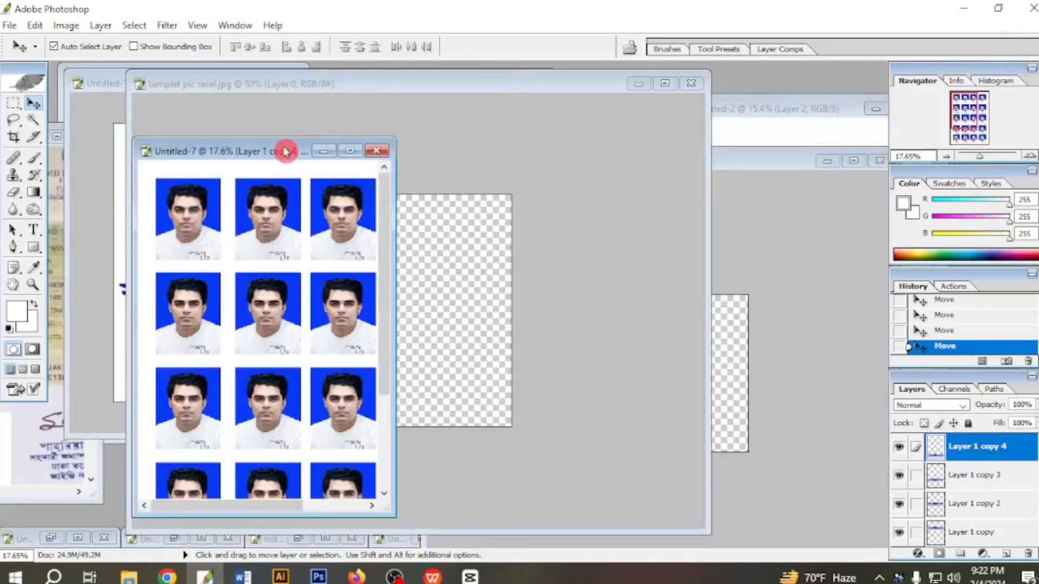
{"action": "left_click_drag", "start_coordinate": [285, 151], "coordinate": [692, 181]}
{"action": "left_click", "coordinate": [415, 251]}
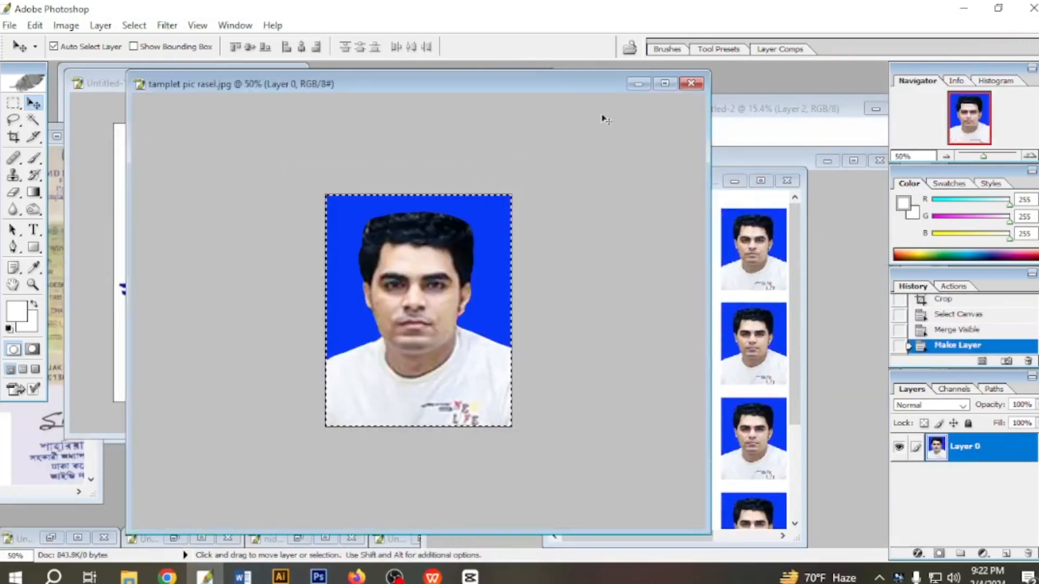
{"action": "left_click", "coordinate": [665, 83]}
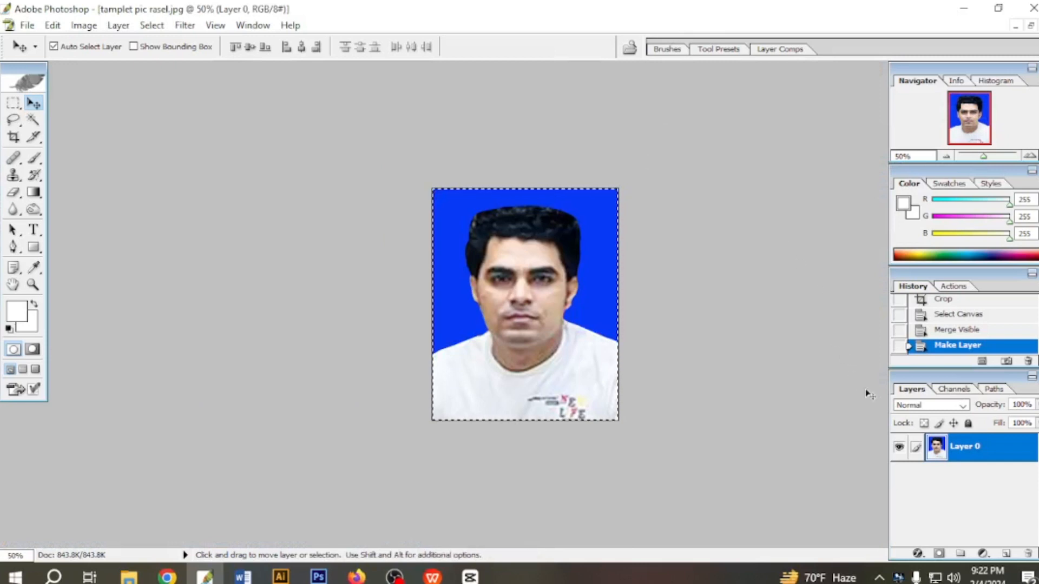
- Step the photo's history back to the last anchor point before the path was closed
{"action": "key", "text": "ctrl+alt+z"}
{"action": "key", "text": "ctrl+alt+z"}
{"action": "key", "text": "ctrl+alt+z"}
{"action": "key", "text": "ctrl+alt+z"}
{"action": "key", "text": "ctrl+alt+z"}
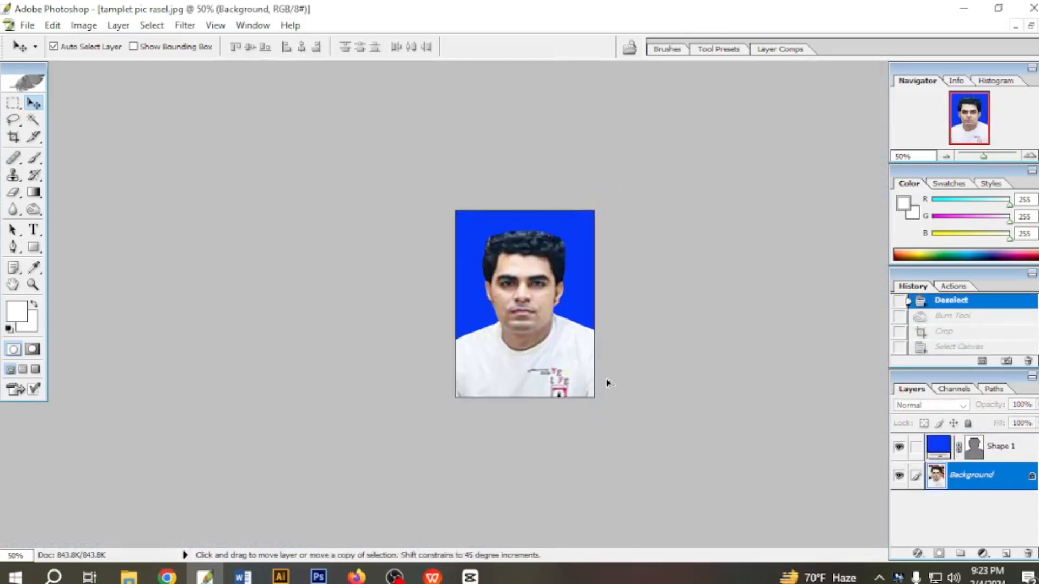
{"action": "key", "text": "ctrl+alt+z"}
{"action": "key", "text": "ctrl+alt+z"}
{"action": "key", "text": "ctrl+alt+z"}
{"action": "key", "text": "ctrl+alt+z"}
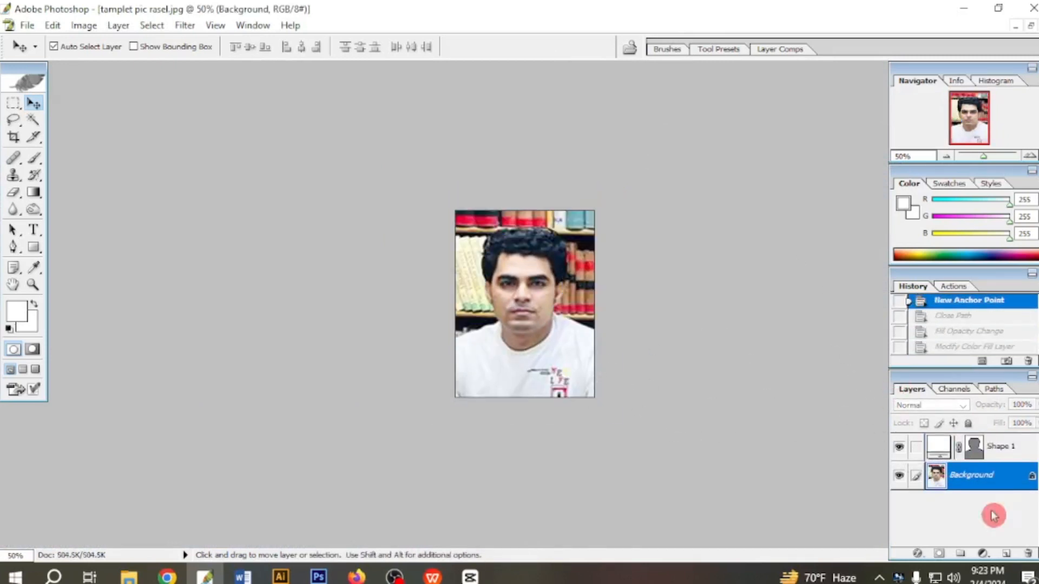
- Save the photo to the Desktop as the JPEG copy tamplet pic rasel.jpg at quality 8, and move its icon clear of the other desktop icons
{"action": "left_click", "coordinate": [27, 25]}
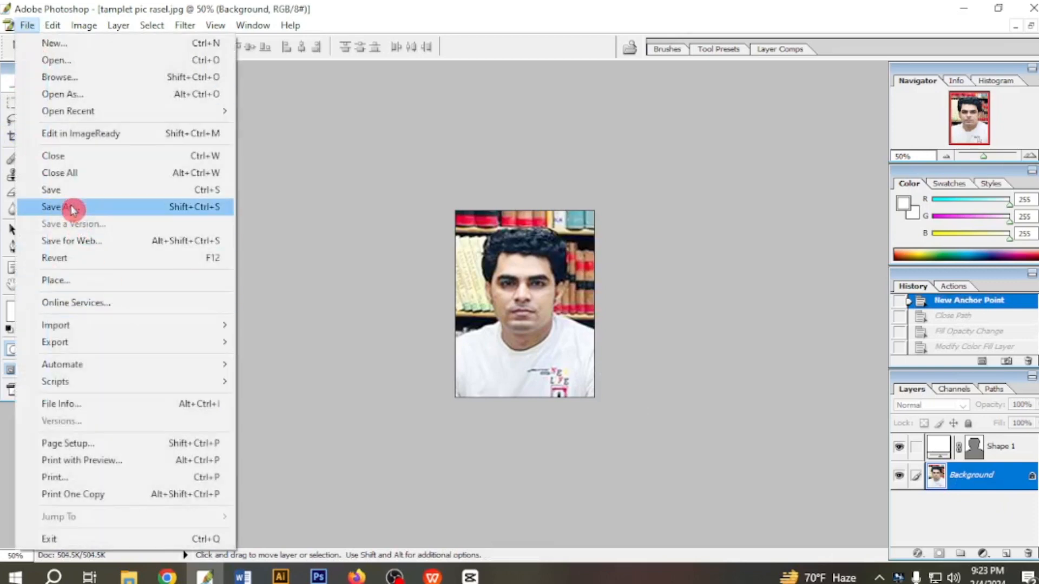
{"action": "left_click", "coordinate": [70, 207]}
{"action": "left_click", "coordinate": [638, 200]}
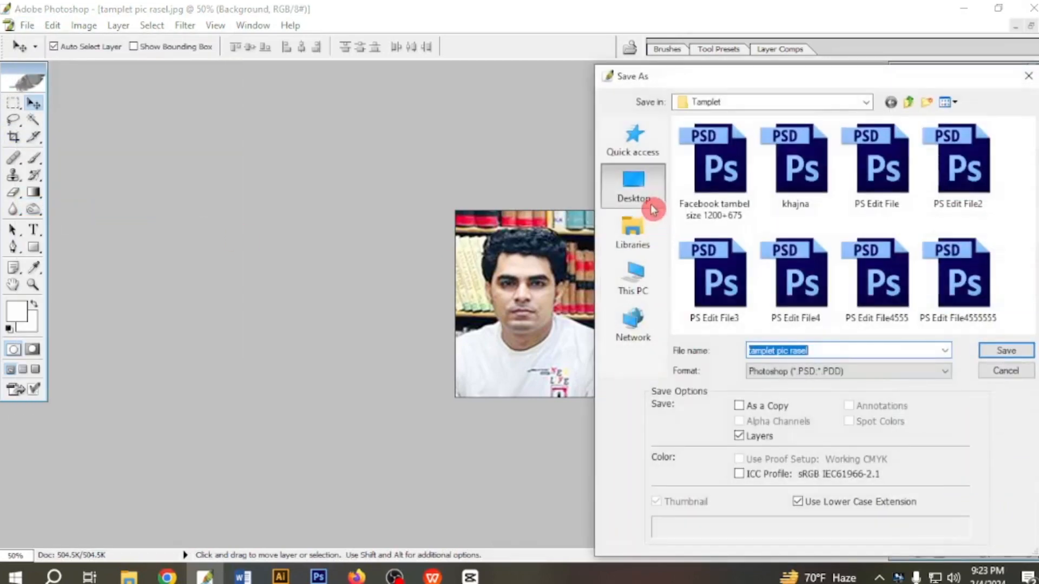
{"action": "left_click", "coordinate": [836, 372]}
{"action": "left_click", "coordinate": [847, 447]}
{"action": "left_click", "coordinate": [840, 355]}
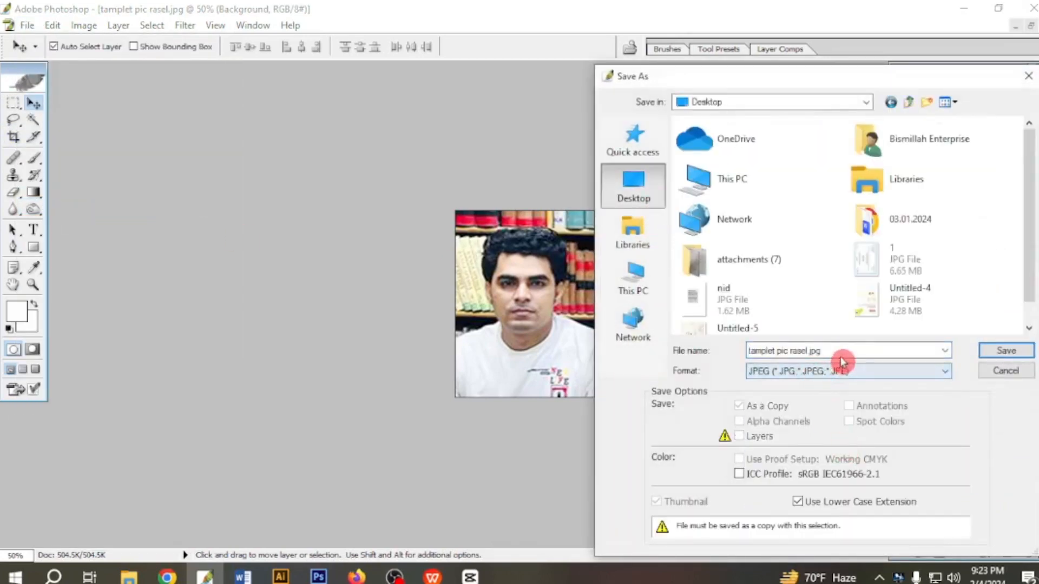
{"action": "left_click", "coordinate": [1005, 362]}
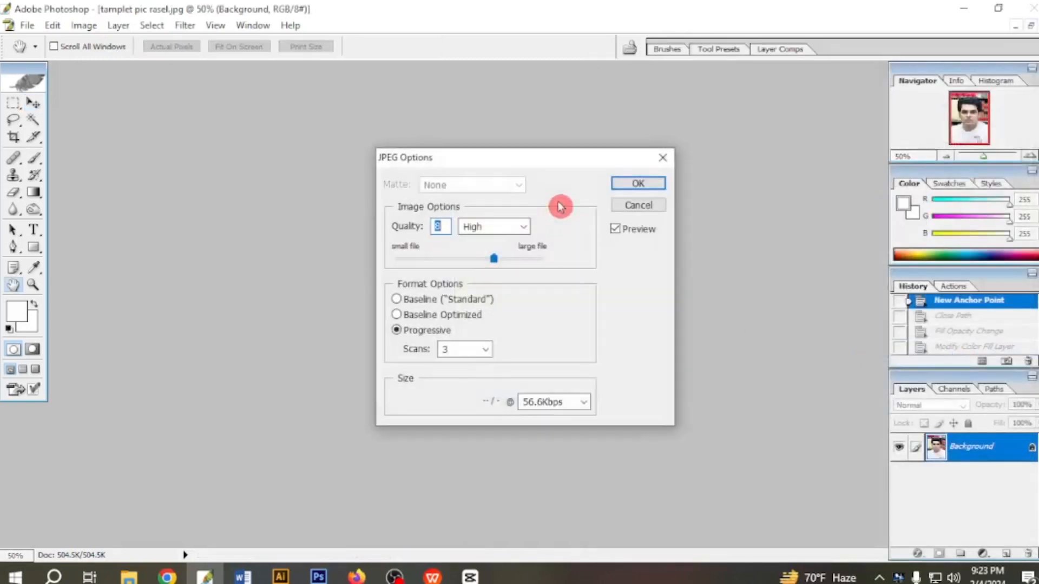
{"action": "left_click", "coordinate": [637, 183]}
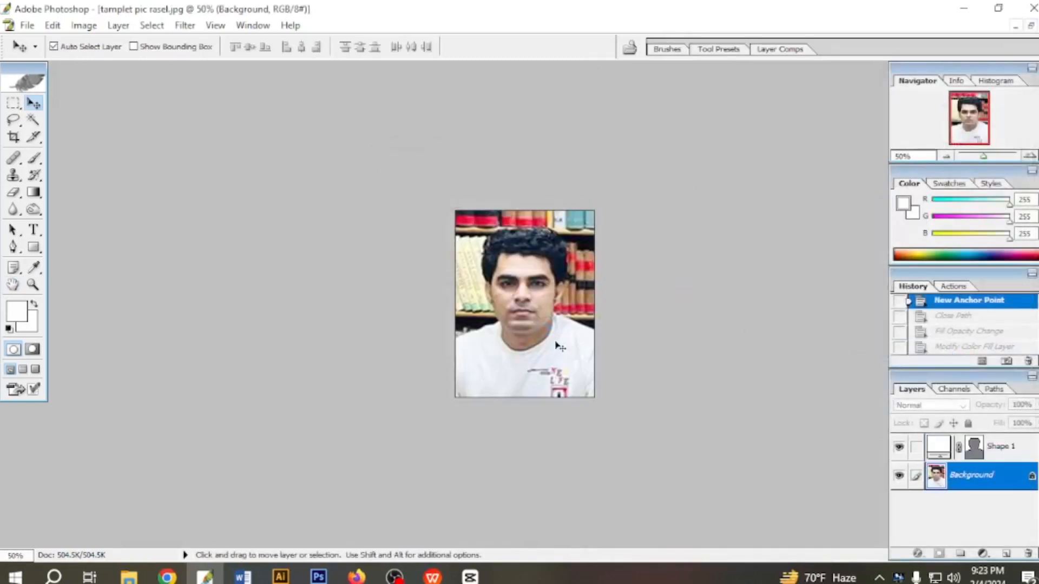
{"action": "left_click", "coordinate": [967, 12]}
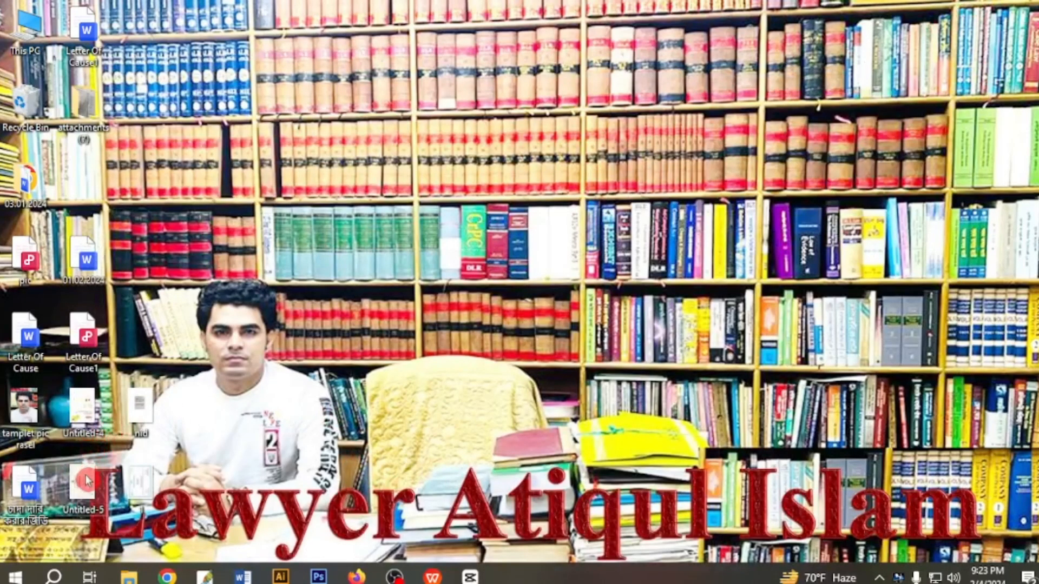
{"action": "left_click_drag", "start_coordinate": [24, 407], "coordinate": [430, 260]}
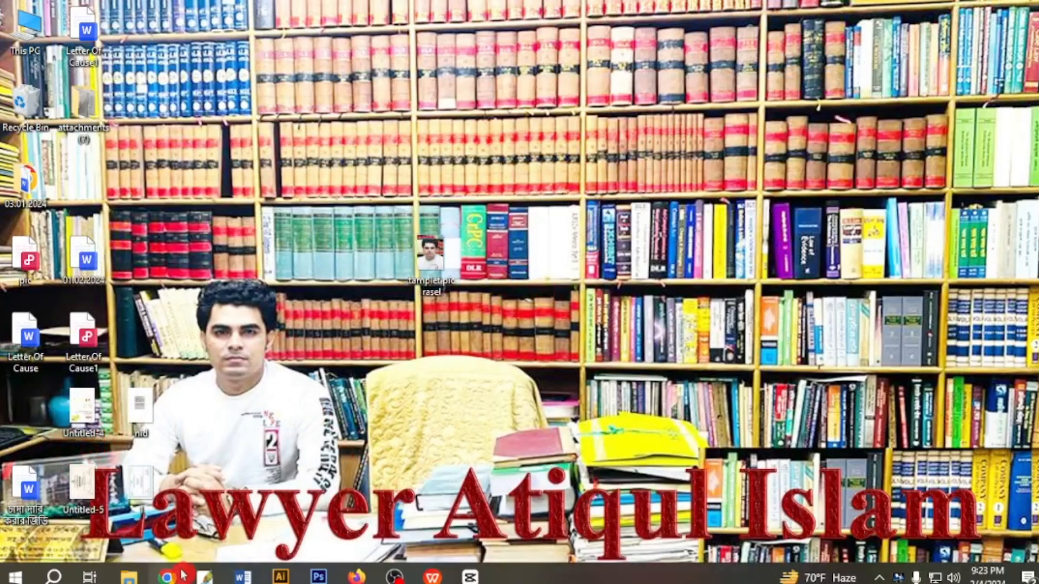
- Switch to Chrome, search Google for background remover and open the remove.bg site
{"action": "left_click", "coordinate": [180, 578]}
{"action": "left_click", "coordinate": [217, 63]}
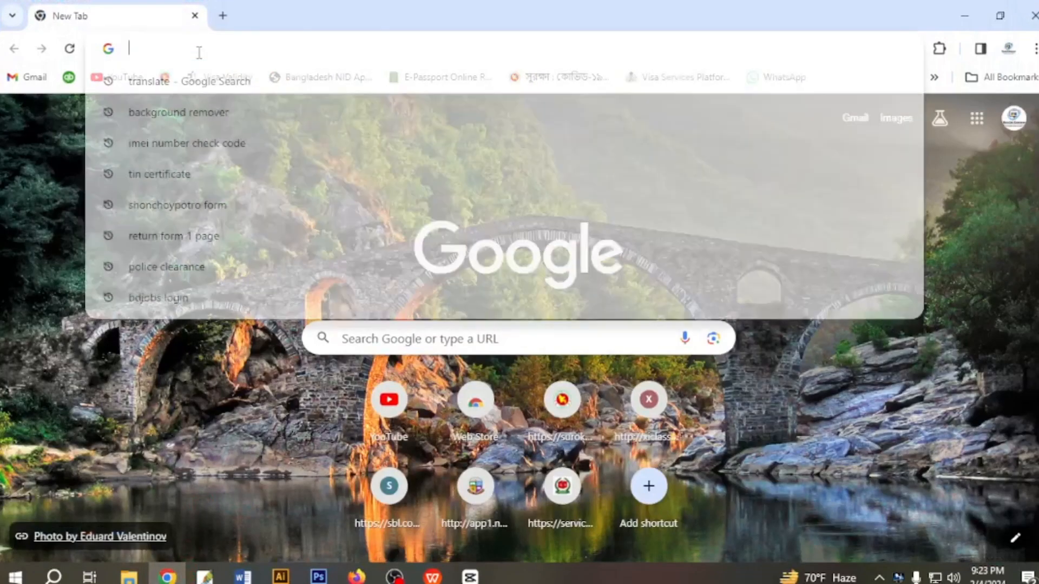
{"action": "type", "text": "bac"}
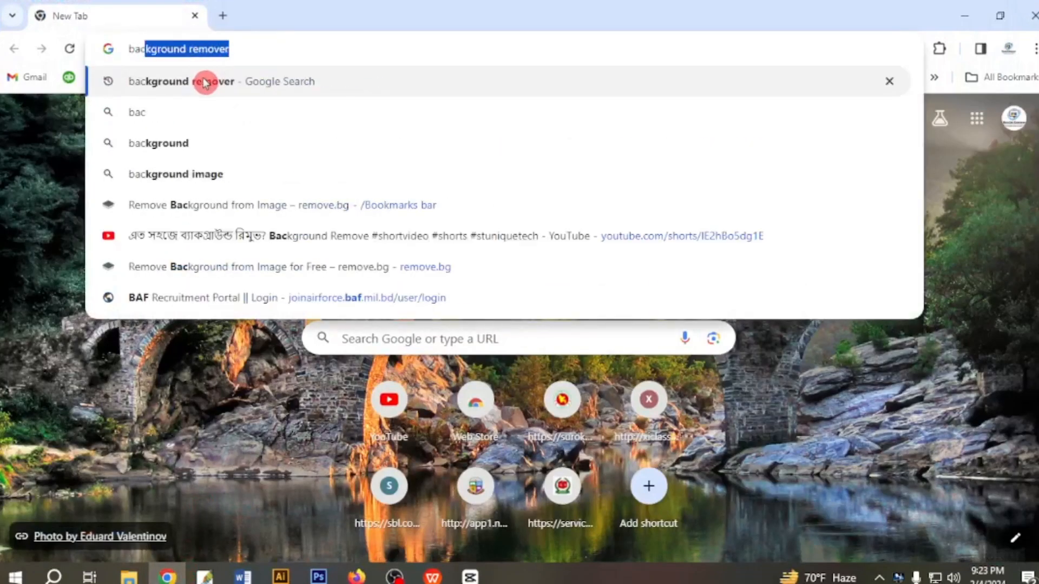
{"action": "left_click", "coordinate": [187, 84]}
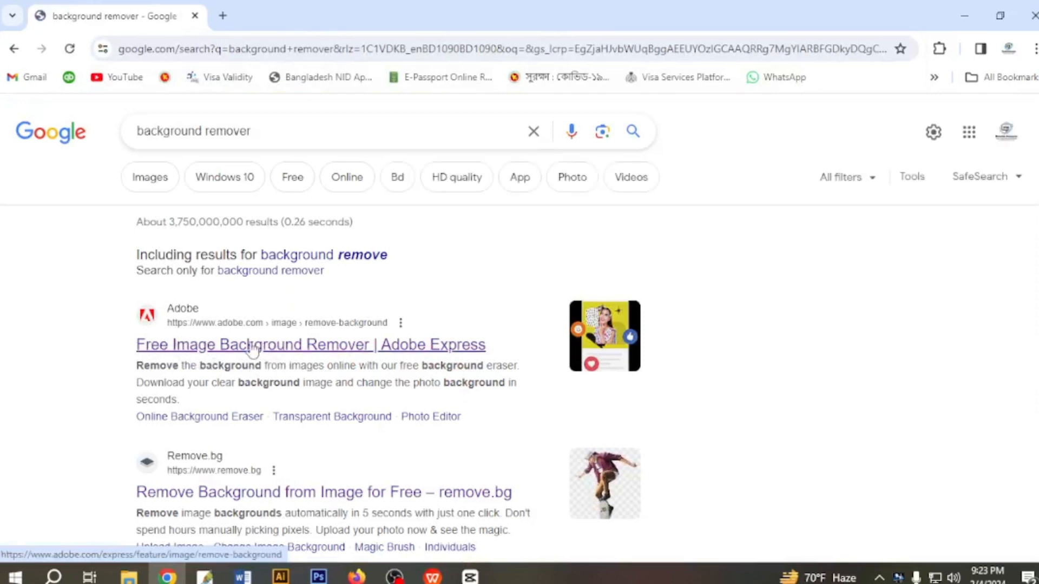
{"action": "scroll", "coordinate": [143, 427], "scroll_direction": "down", "scroll_amount": 1}
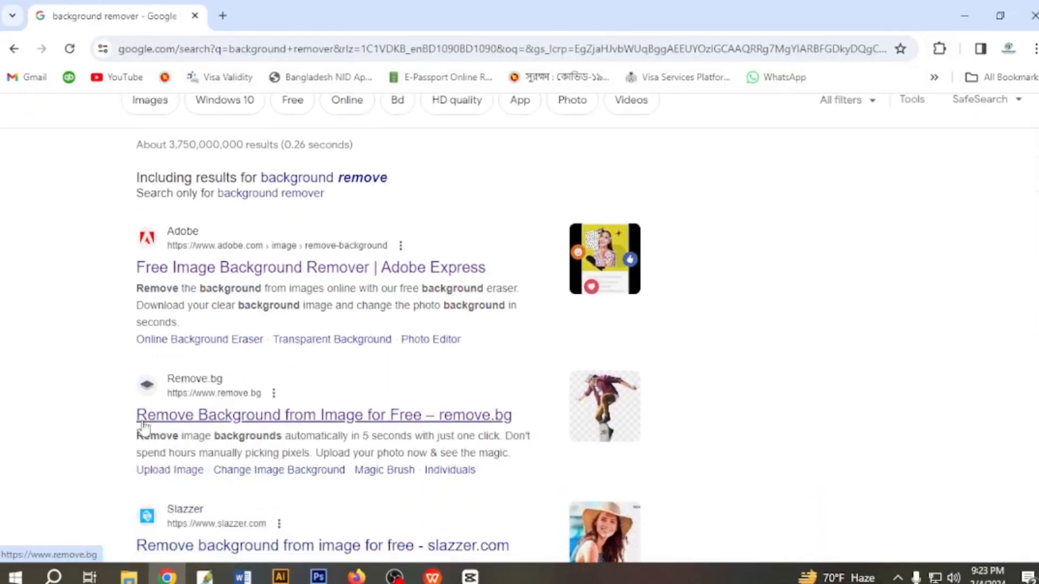
{"action": "left_click", "coordinate": [257, 417]}
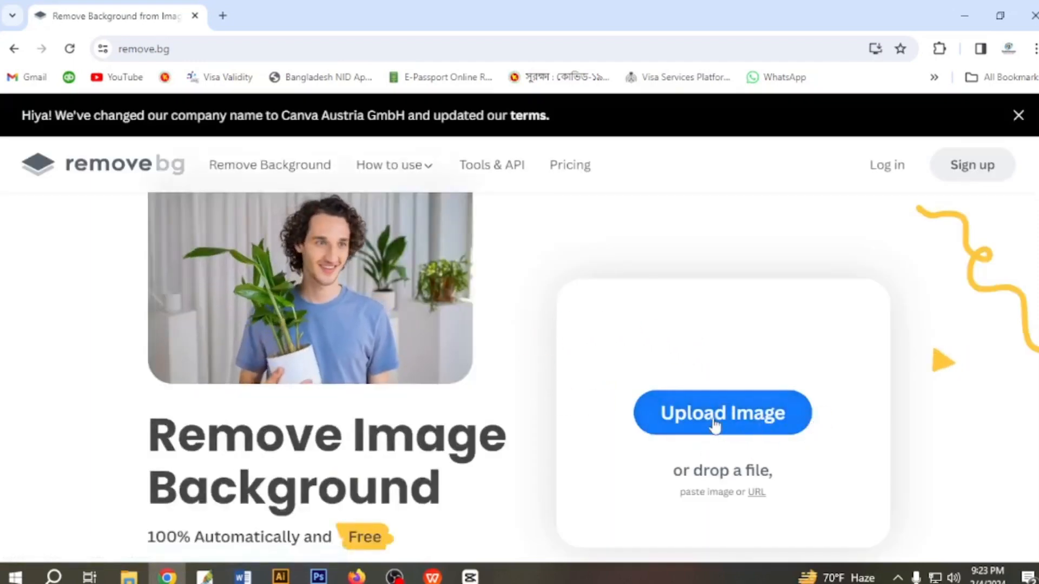
- Upload the tamplet pic rasel image from the Desktop to remove.bg for background removal
{"action": "left_click", "coordinate": [714, 425]}
{"action": "left_click", "coordinate": [541, 373]}
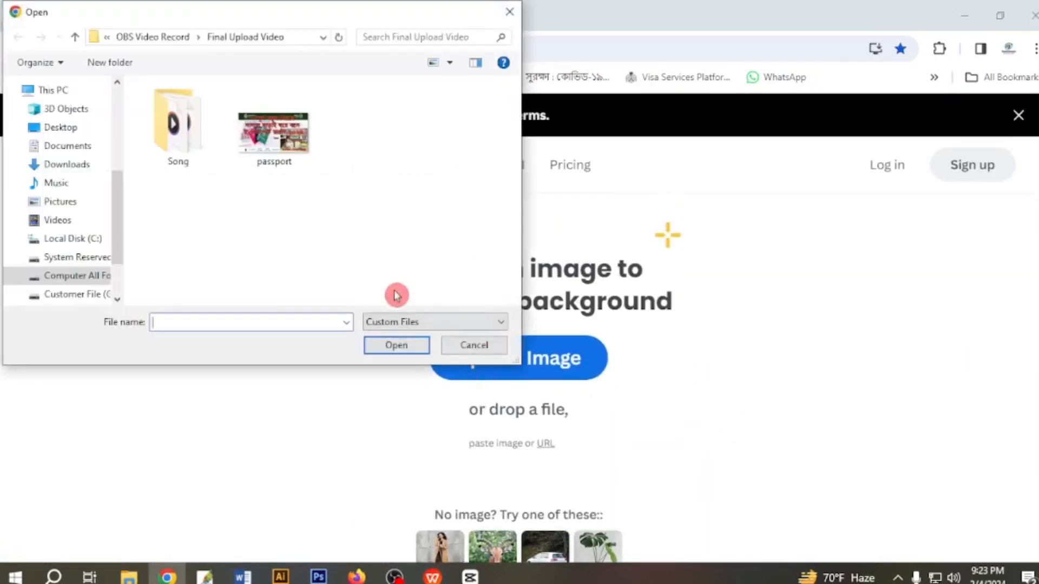
{"action": "left_click", "coordinate": [61, 128]}
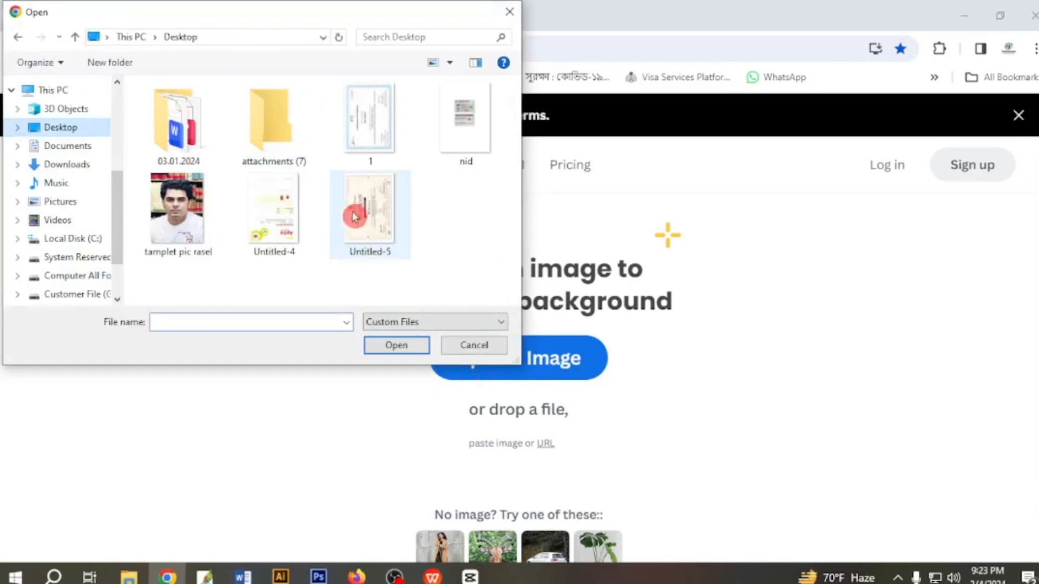
{"action": "left_click", "coordinate": [172, 230]}
{"action": "left_click", "coordinate": [395, 344]}
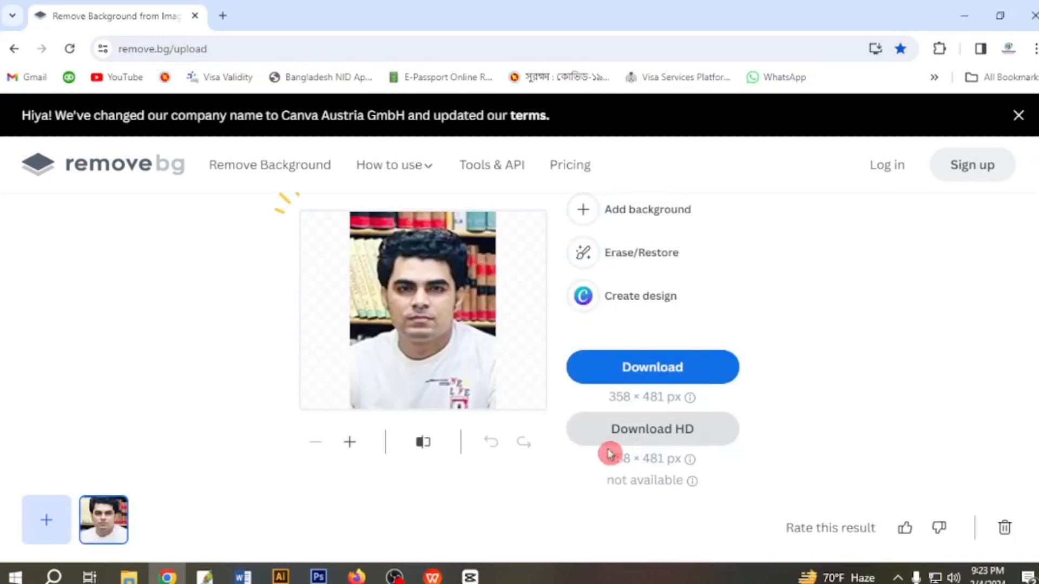
- Apply a solid medium-blue background behind the man and open the downloaded PNG in Photoshop
{"action": "left_click", "coordinate": [627, 215]}
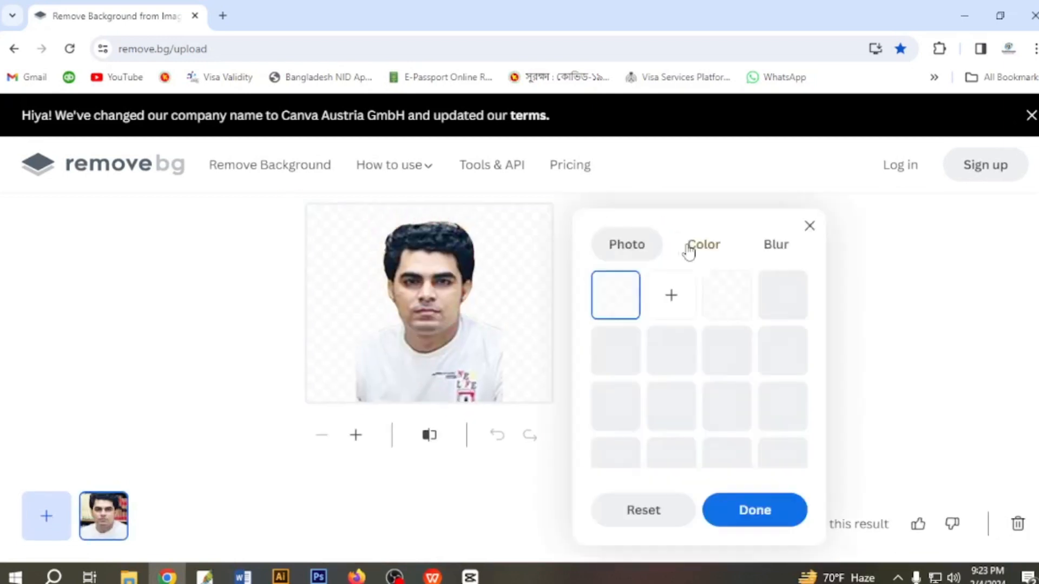
{"action": "left_click", "coordinate": [703, 249]}
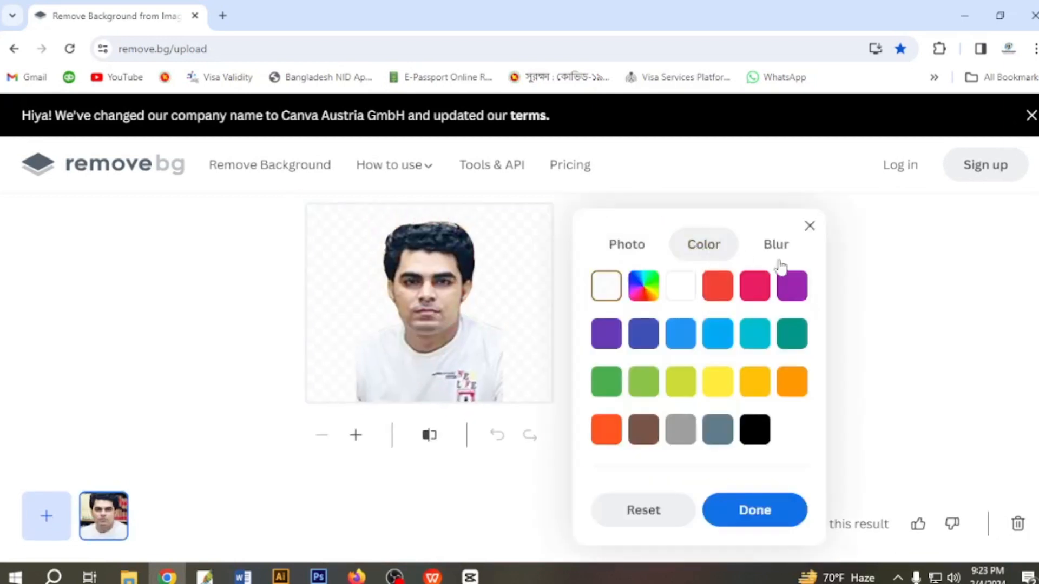
{"action": "left_click", "coordinate": [680, 334]}
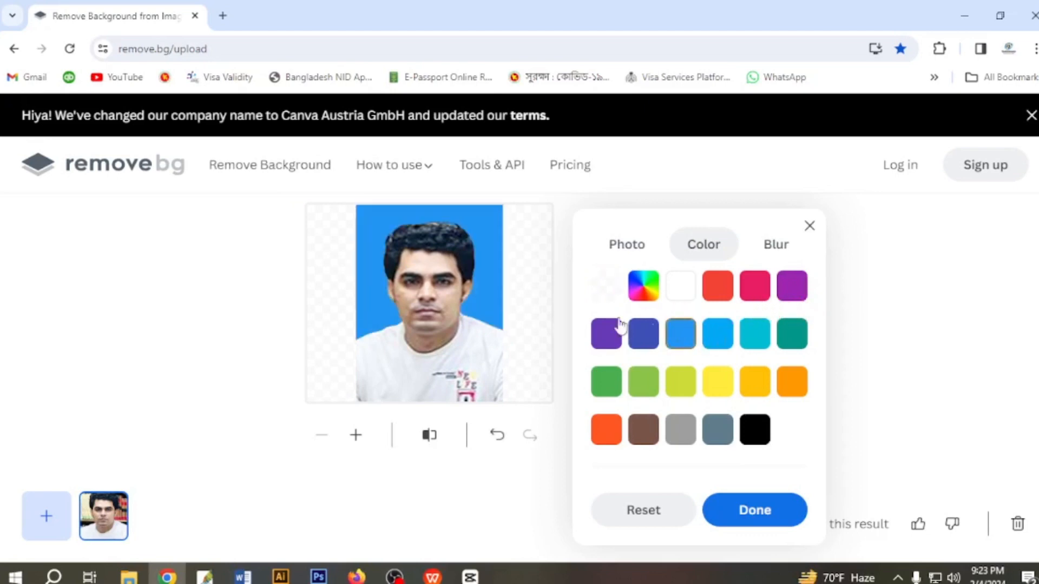
{"action": "left_click", "coordinate": [741, 514]}
{"action": "left_click", "coordinate": [625, 374]}
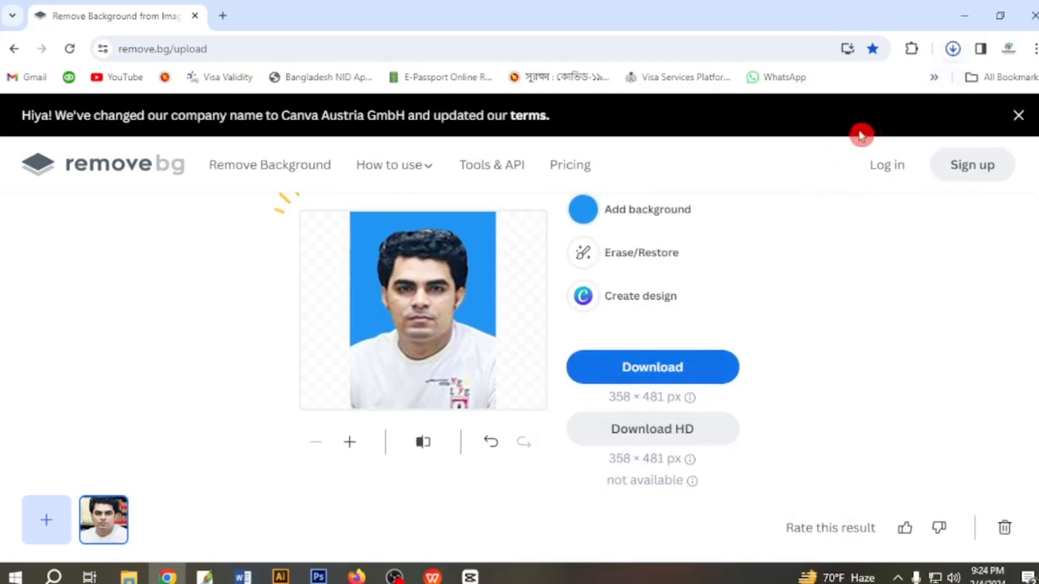
{"action": "left_click_drag", "start_coordinate": [868, 84], "coordinate": [358, 397]}
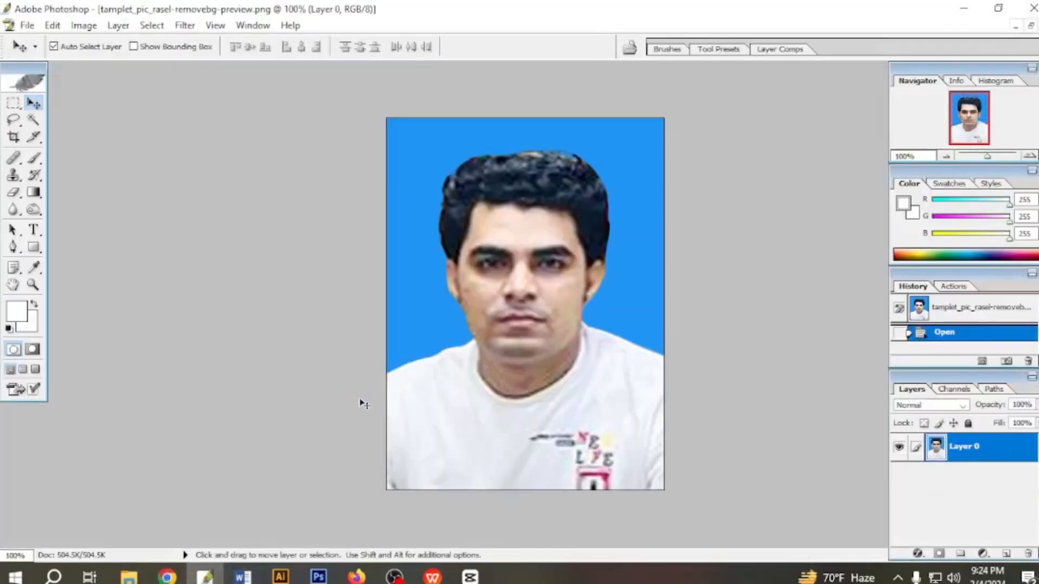
- Return to Chrome and try the white brick, red rock and stone ruin photo backgrounds behind the man
{"action": "left_click", "coordinate": [167, 577]}
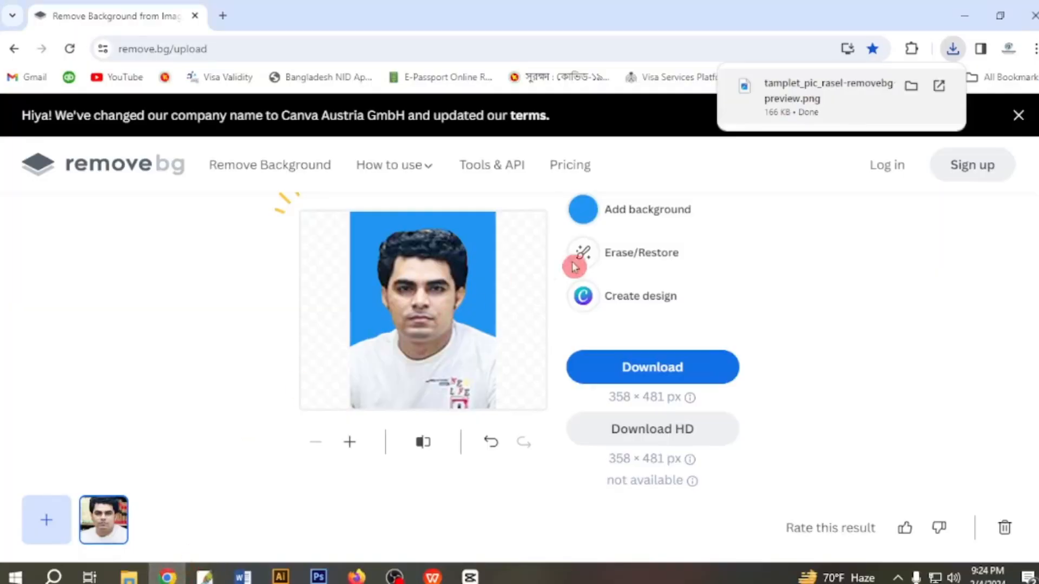
{"action": "left_click", "coordinate": [604, 222]}
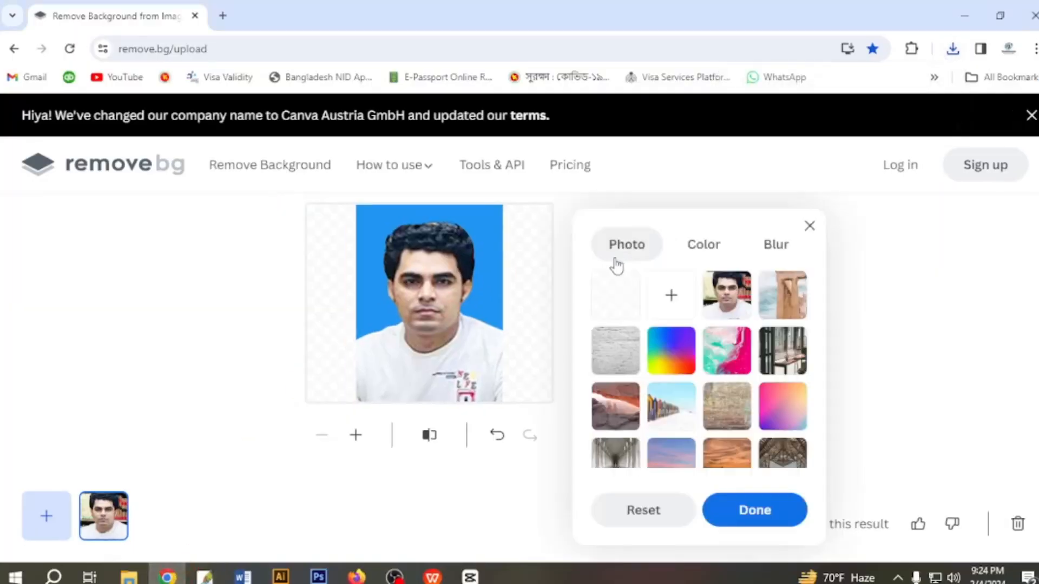
{"action": "left_click", "coordinate": [618, 367]}
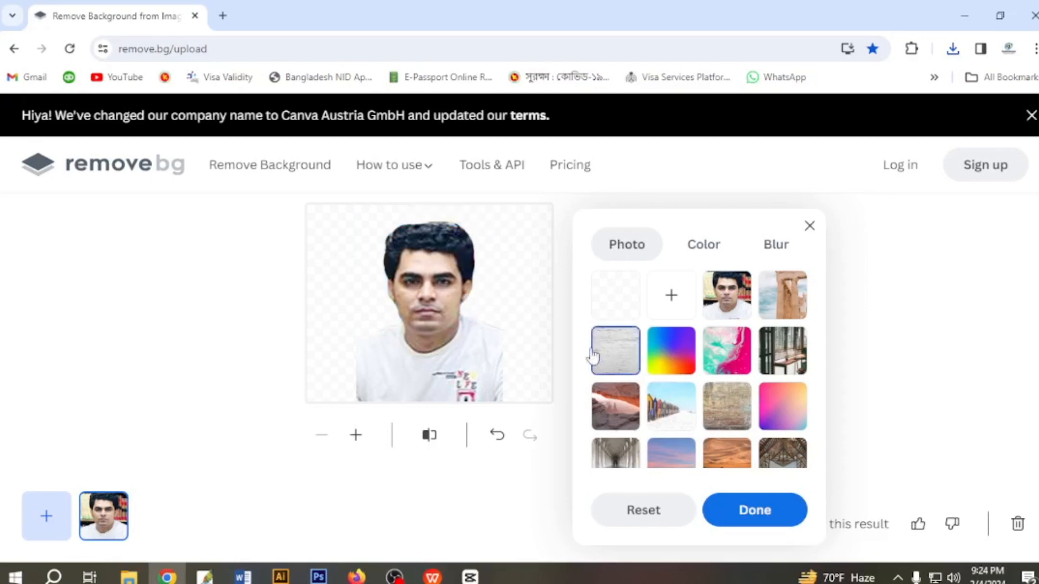
{"action": "left_click", "coordinate": [614, 417]}
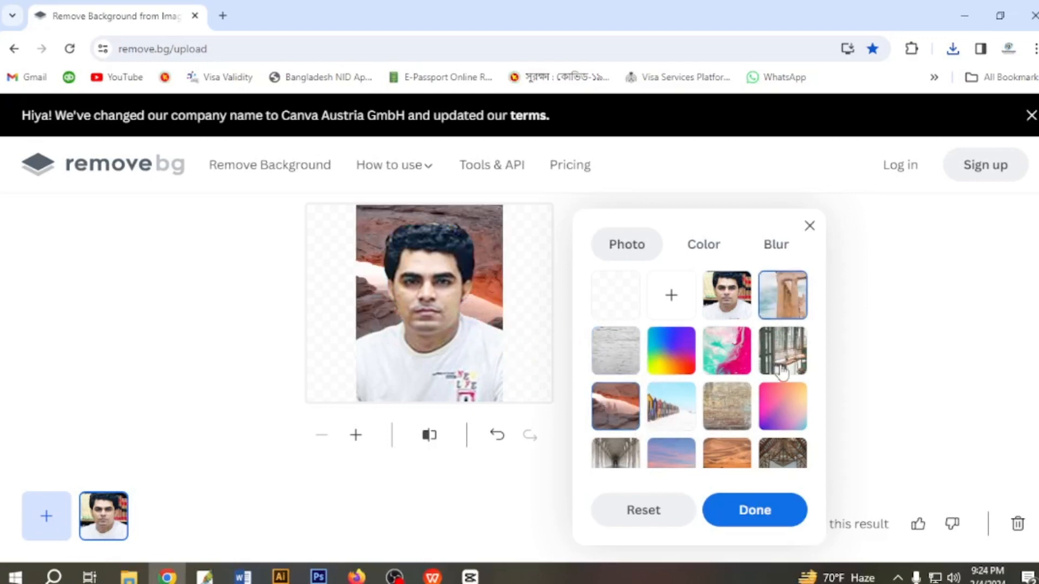
{"action": "left_click", "coordinate": [775, 247]}
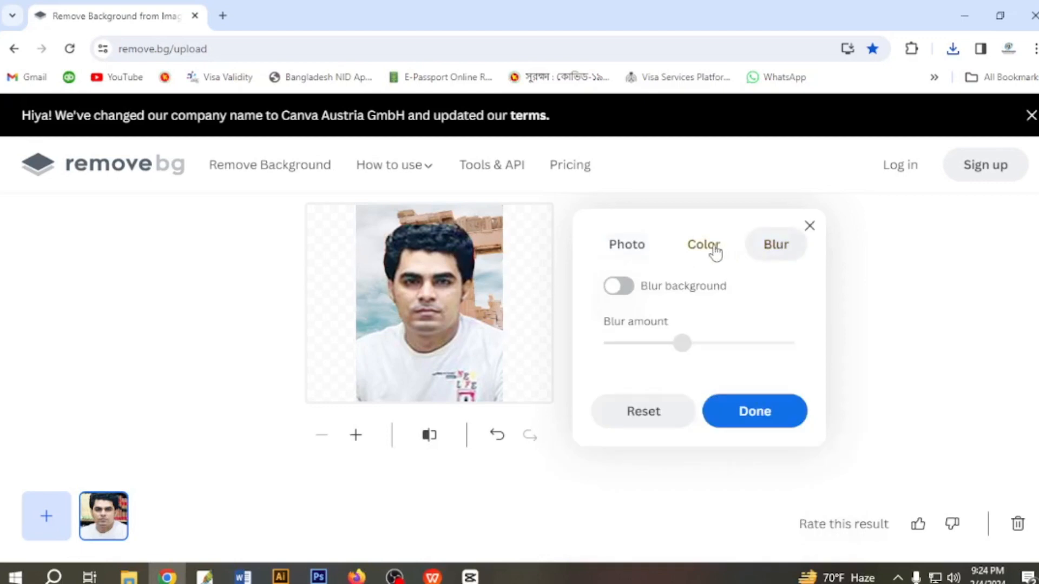
- Try solid black and red background colors behind the man
{"action": "left_click", "coordinate": [707, 250]}
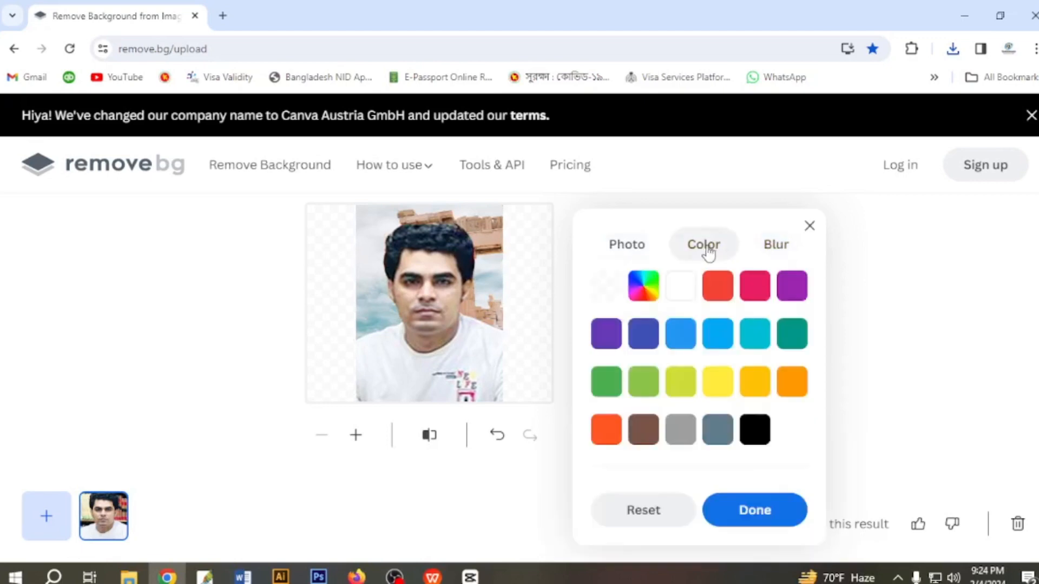
{"action": "left_click", "coordinate": [758, 433]}
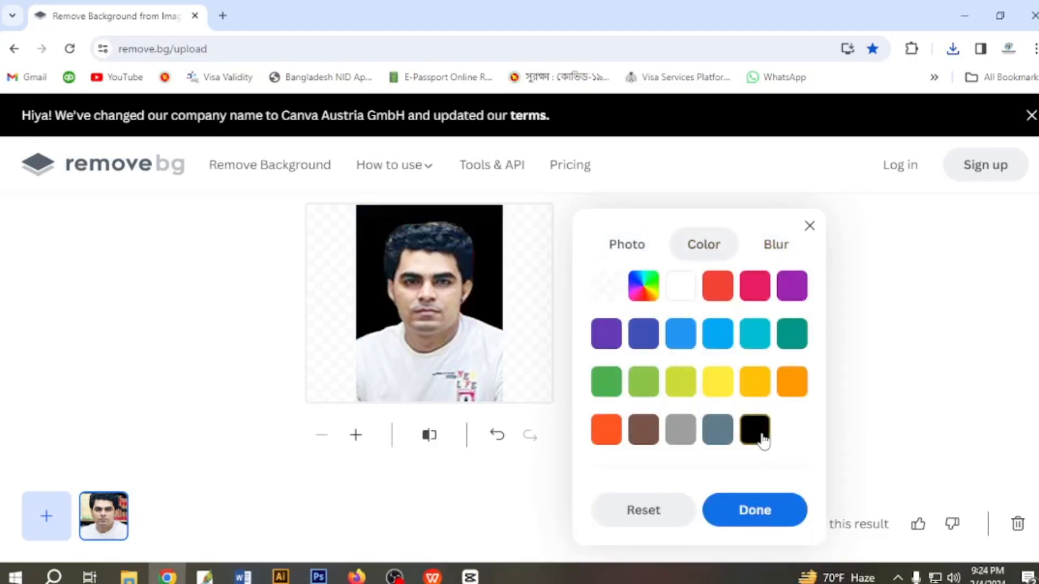
{"action": "left_click", "coordinate": [717, 294]}
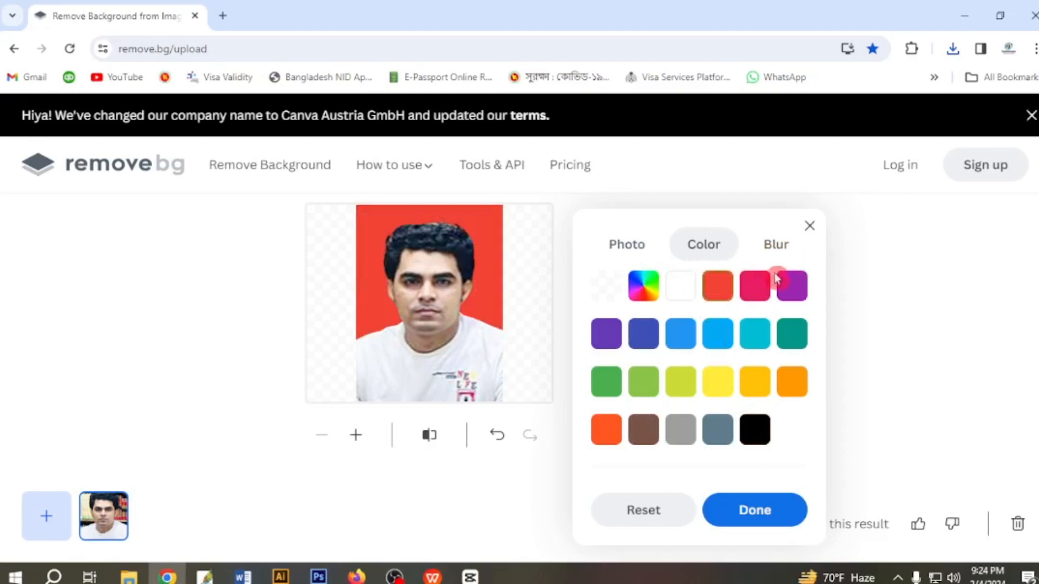
- Try the riverside city photo as the background and browse the further photo backgrounds
{"action": "left_click", "coordinate": [627, 246]}
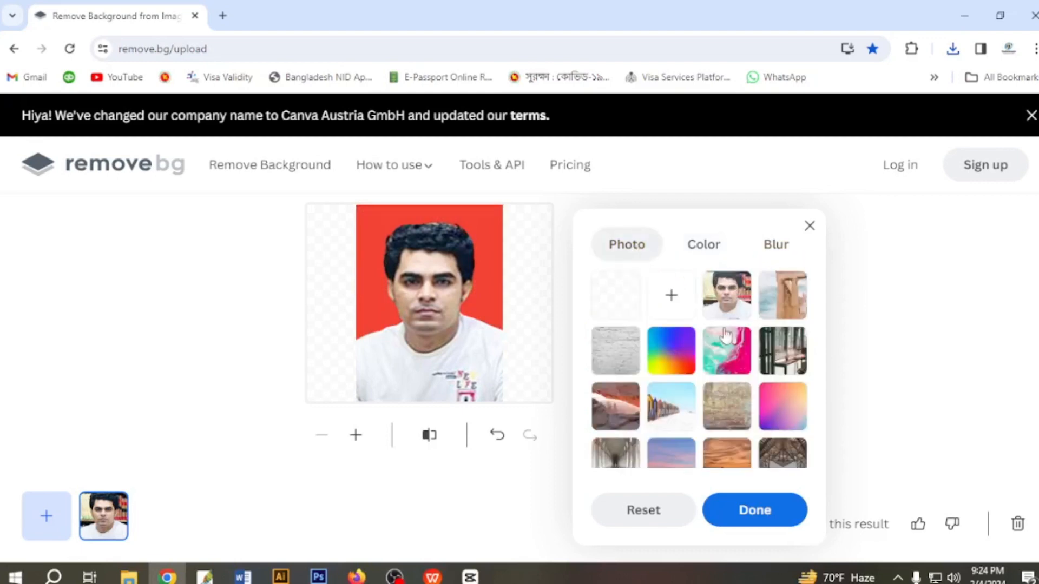
{"action": "scroll", "coordinate": [729, 430], "scroll_direction": "down", "scroll_amount": 4}
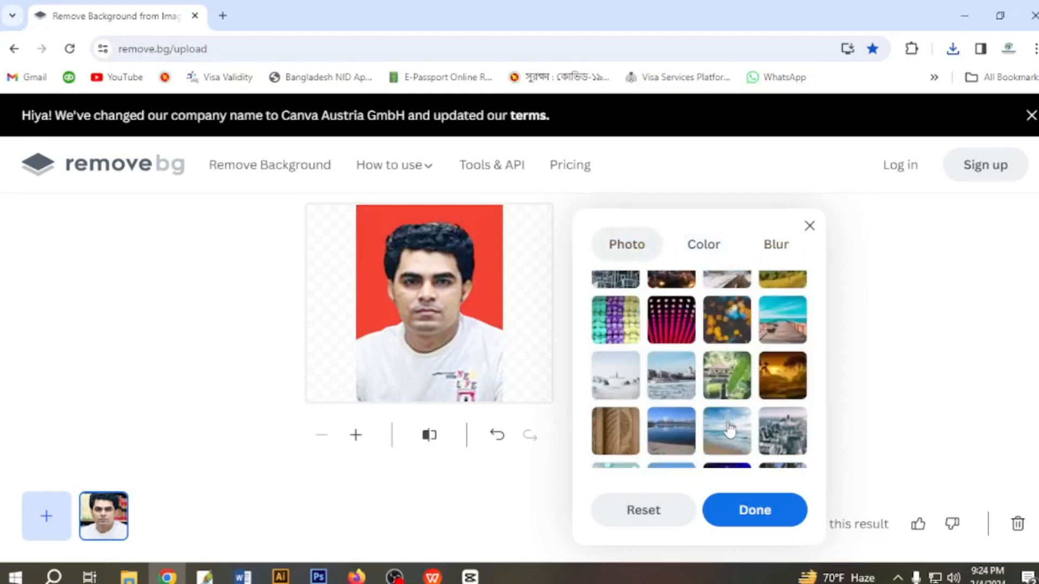
{"action": "left_click", "coordinate": [677, 395]}
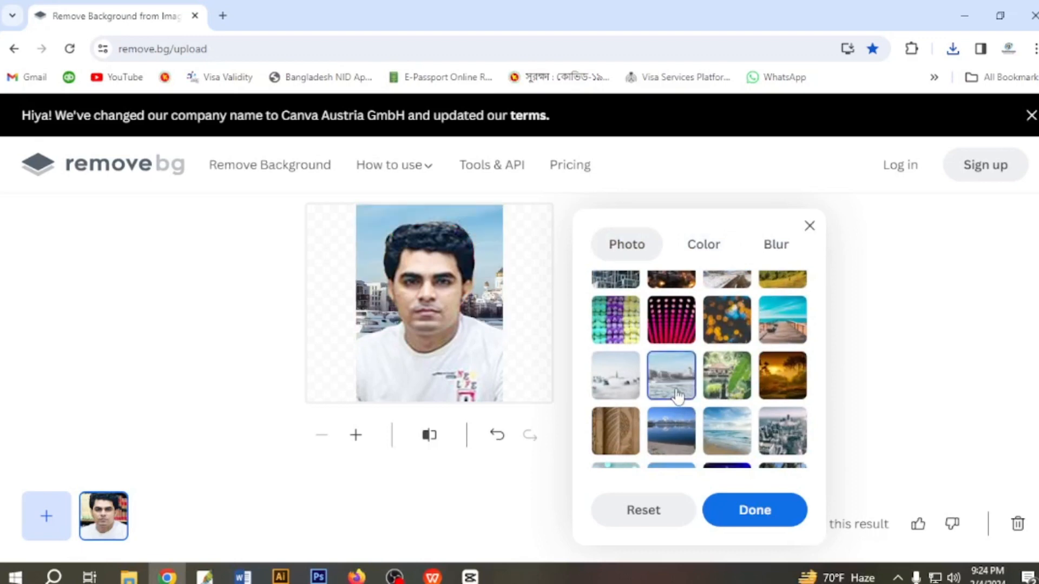
{"action": "scroll", "coordinate": [738, 437], "scroll_direction": "down", "scroll_amount": 3}
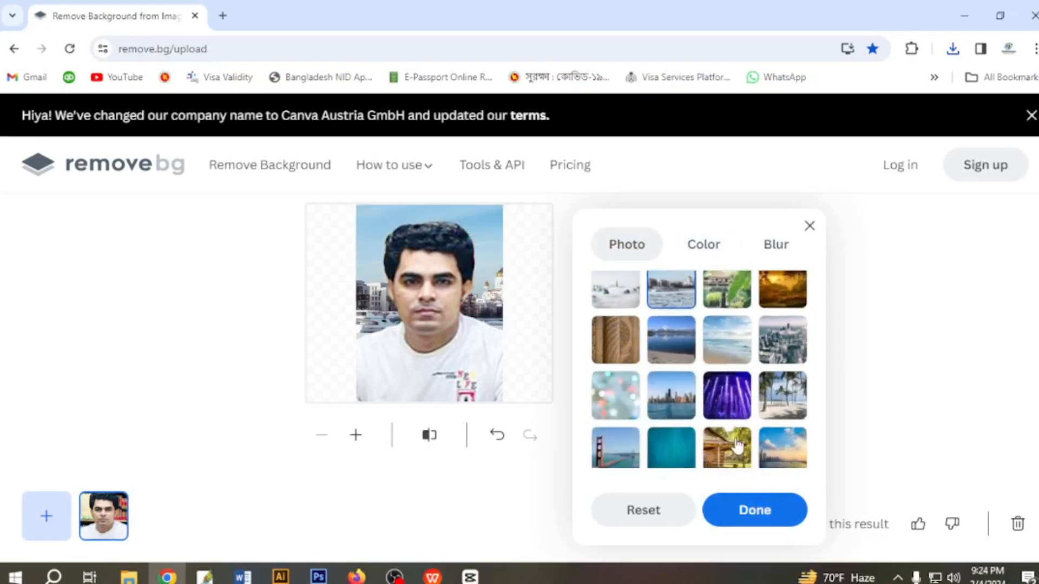
- Apply a solid teal background behind the man, download the image and open the downloaded PNG in Photoshop
{"action": "left_click", "coordinate": [705, 246]}
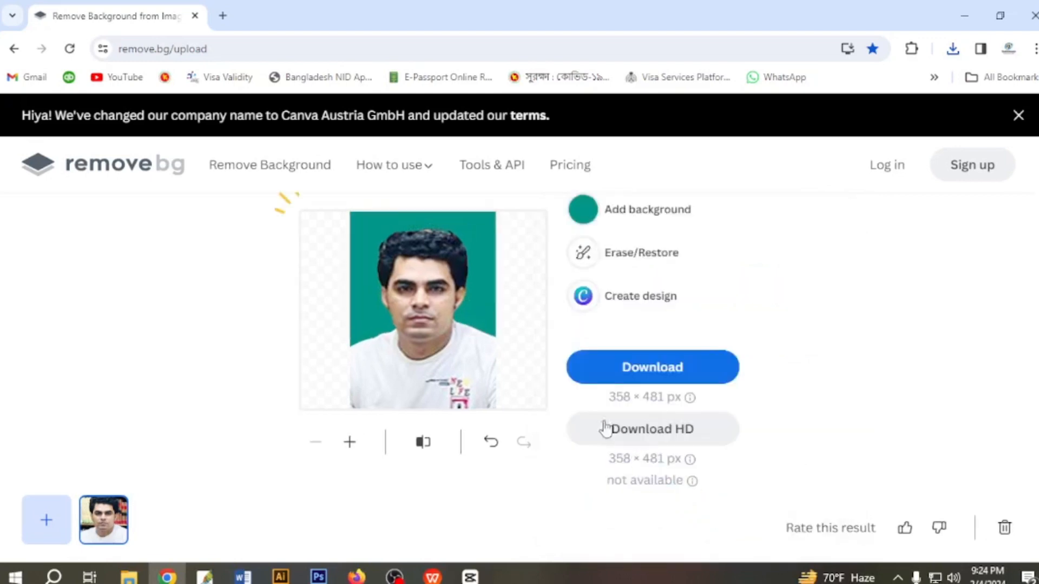
{"action": "left_click", "coordinate": [753, 521]}
{"action": "left_click", "coordinate": [639, 368]}
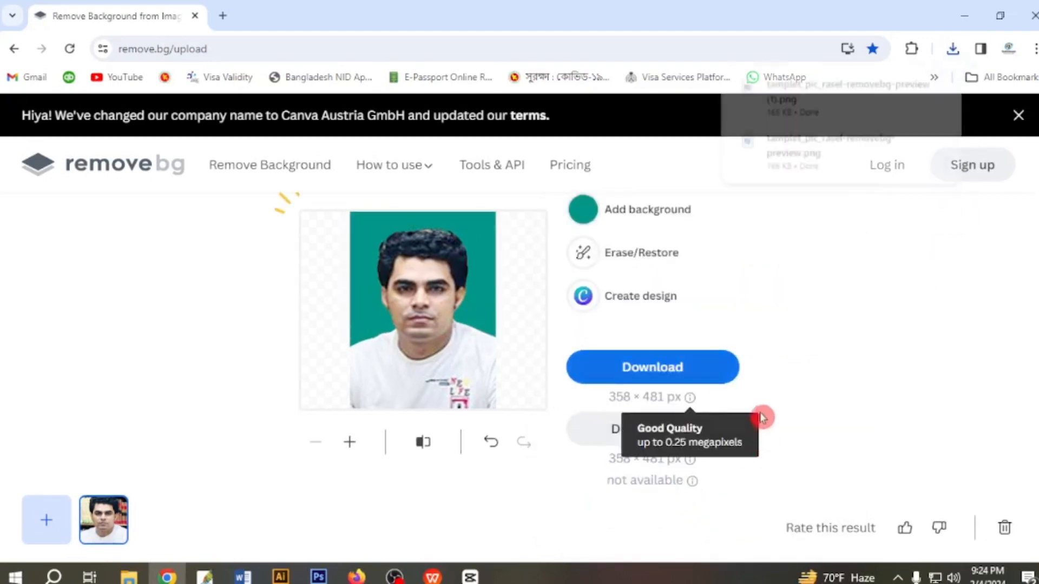
{"action": "left_click_drag", "start_coordinate": [767, 112], "coordinate": [539, 261]}
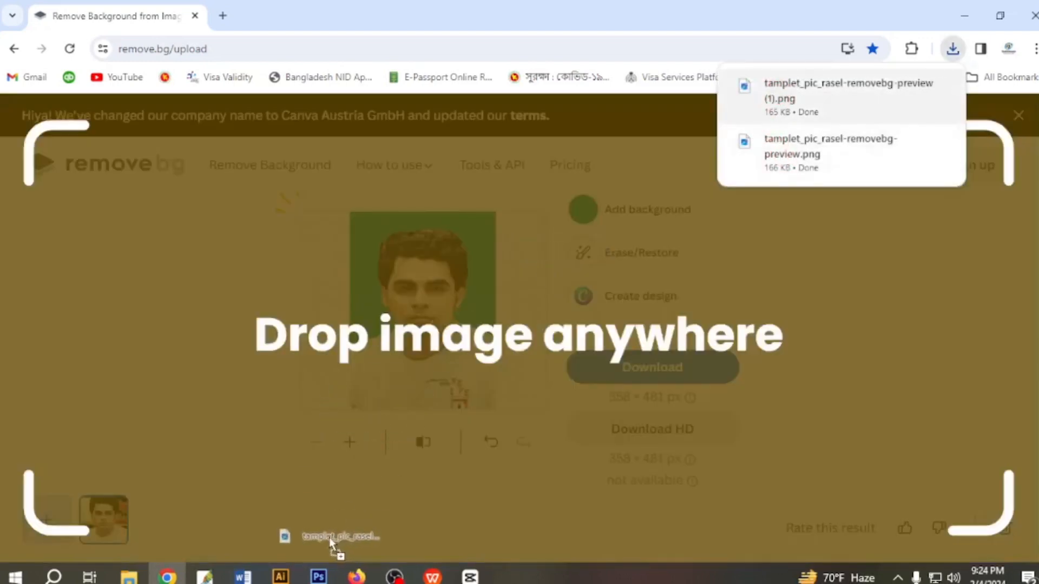
{"action": "left_click_drag", "start_coordinate": [329, 538], "coordinate": [306, 438]}
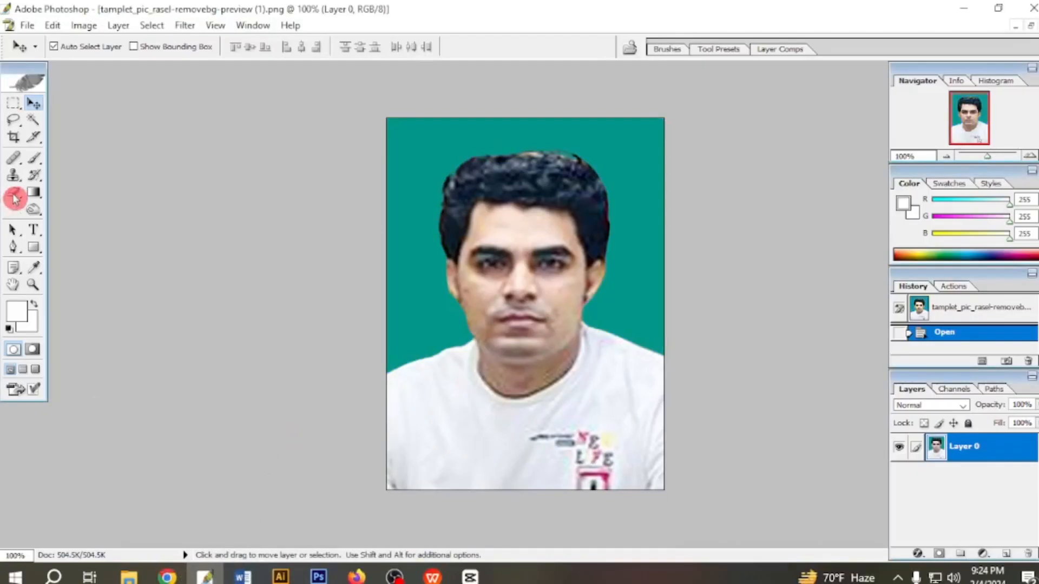
- Erase the teal background with the Magic Eraser, then select the emptied area with the Magic Wand and fill it with white
{"action": "left_click_drag", "start_coordinate": [15, 199], "coordinate": [54, 220]}
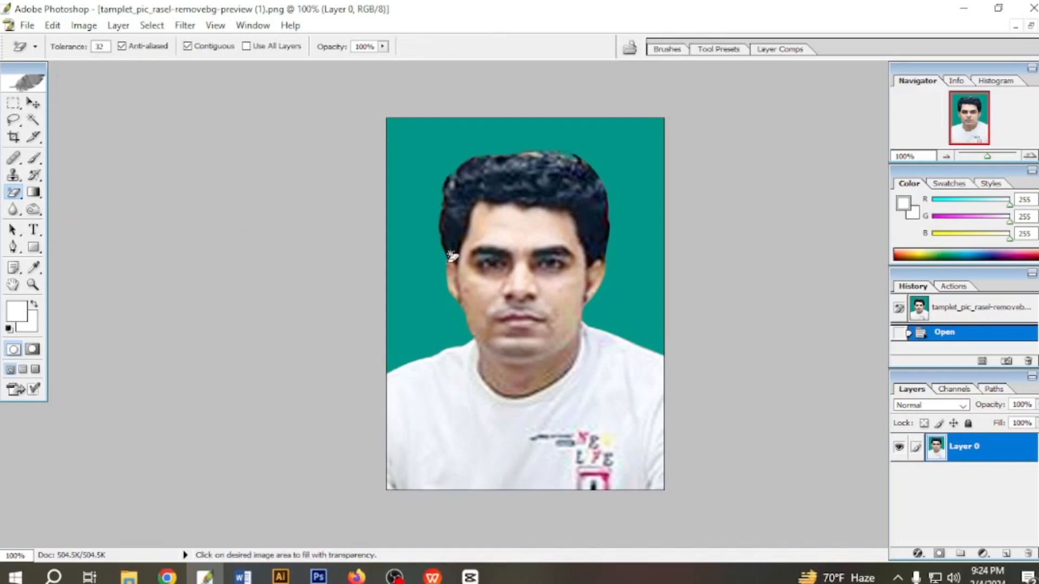
{"action": "left_click", "coordinate": [408, 220]}
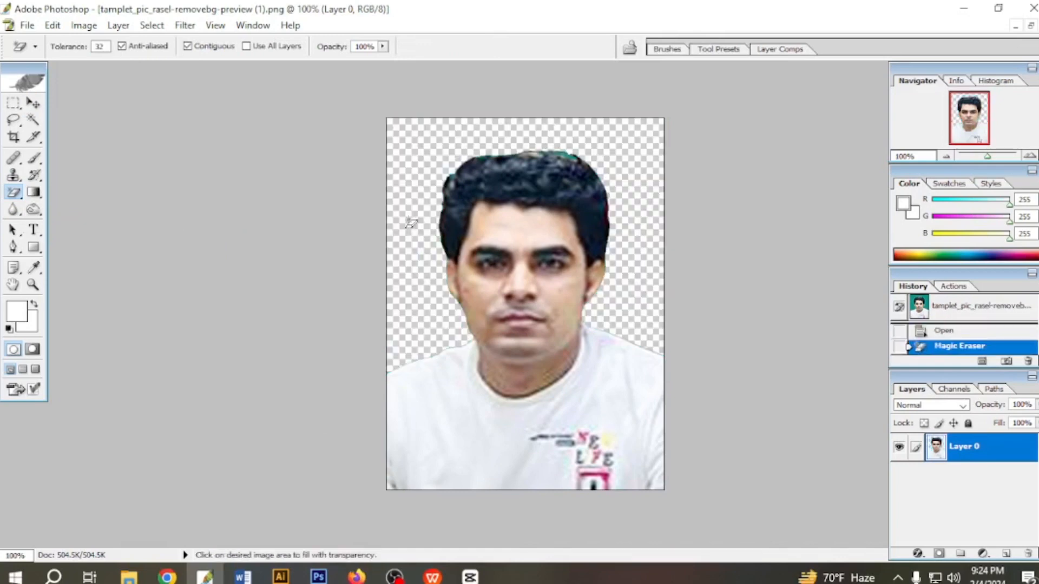
{"action": "left_click", "coordinate": [42, 124]}
{"action": "left_click", "coordinate": [421, 231]}
{"action": "left_click", "coordinate": [421, 232]}
{"action": "left_click", "coordinate": [421, 231]}
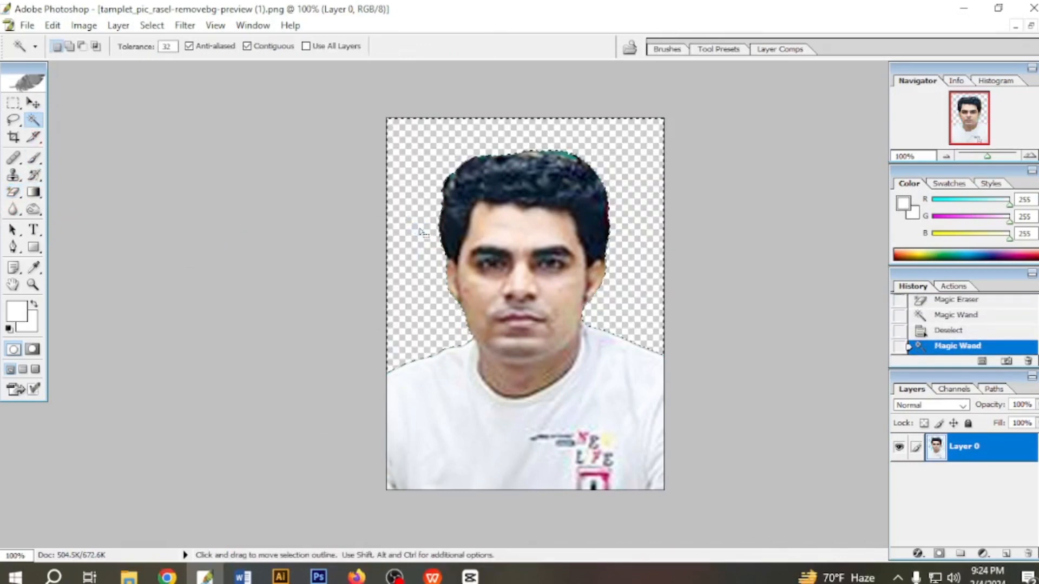
{"action": "key", "text": "alt+BackSpace"}
{"action": "key", "text": "ctrl+d"}
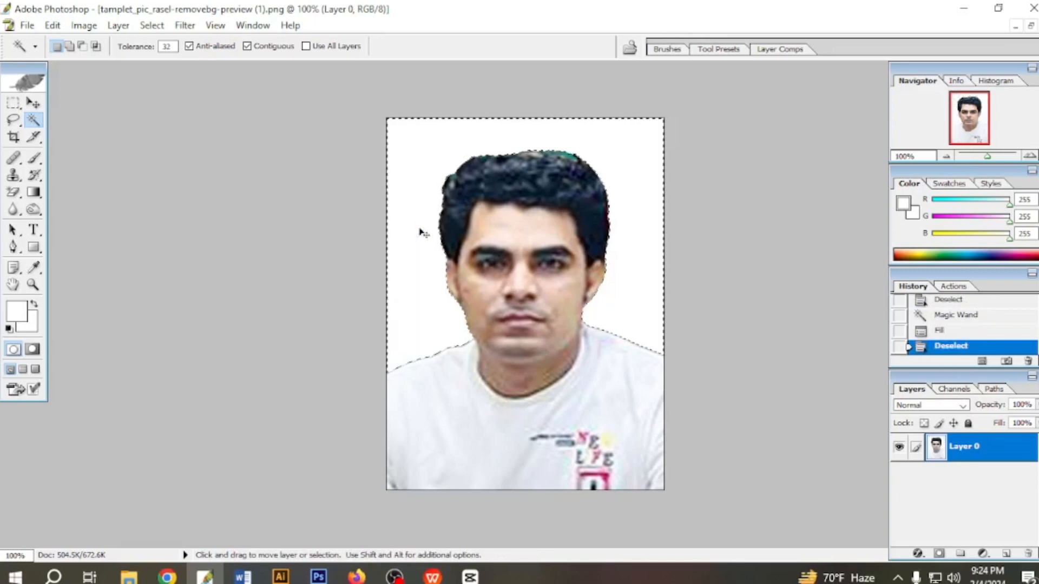
{"action": "key", "text": "ctrl+a"}
{"action": "key", "text": "ctrl+x"}
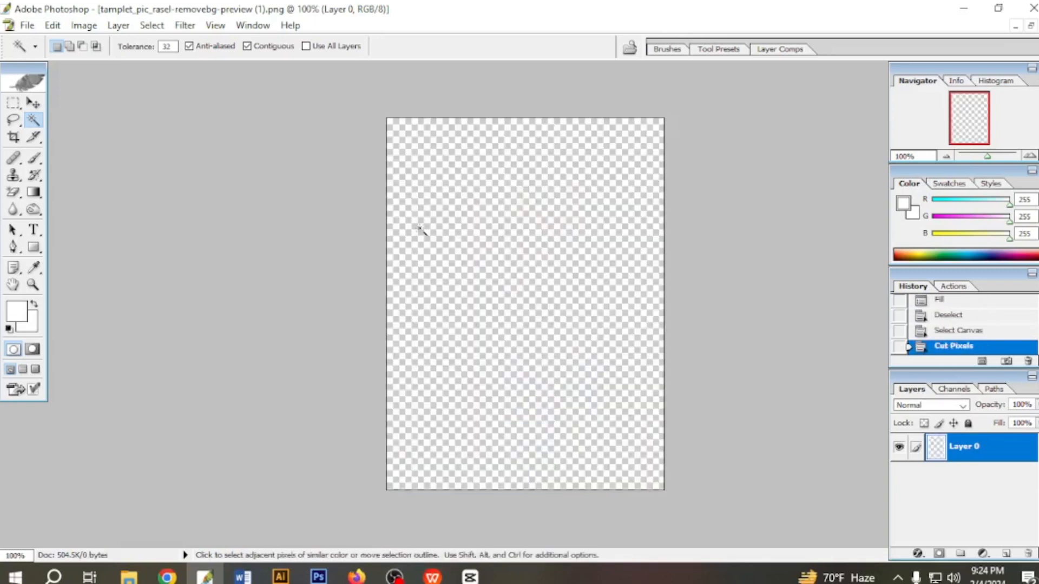
{"action": "key", "text": "ctrl+z"}
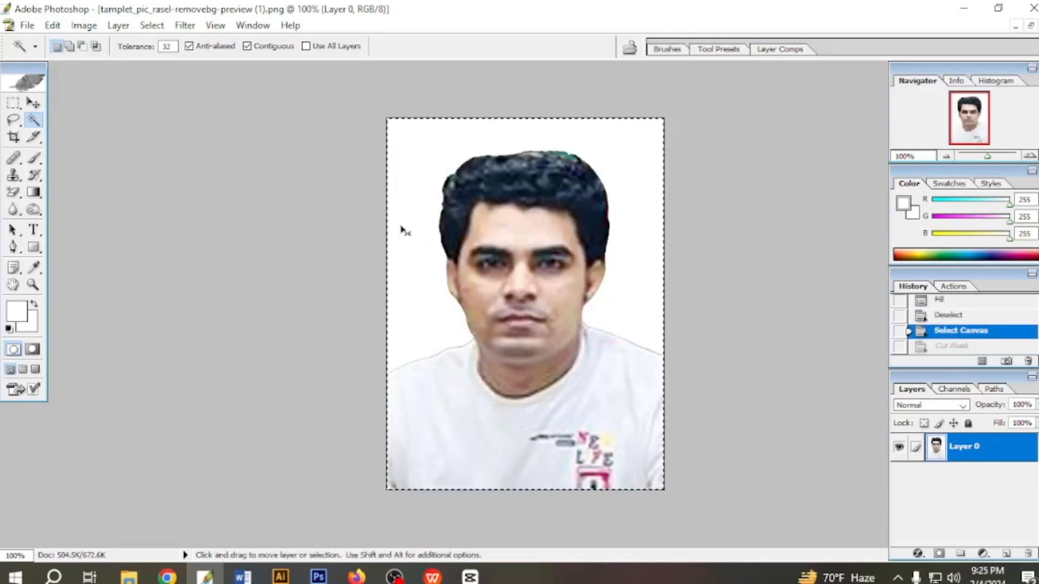
{"action": "key", "text": "ctrl+d"}
- Resize the image to 1.6 inches wide and 2 inches high at a resolution of 300 pixels/inch
{"action": "left_click", "coordinate": [86, 27]}
{"action": "left_click", "coordinate": [131, 145]}
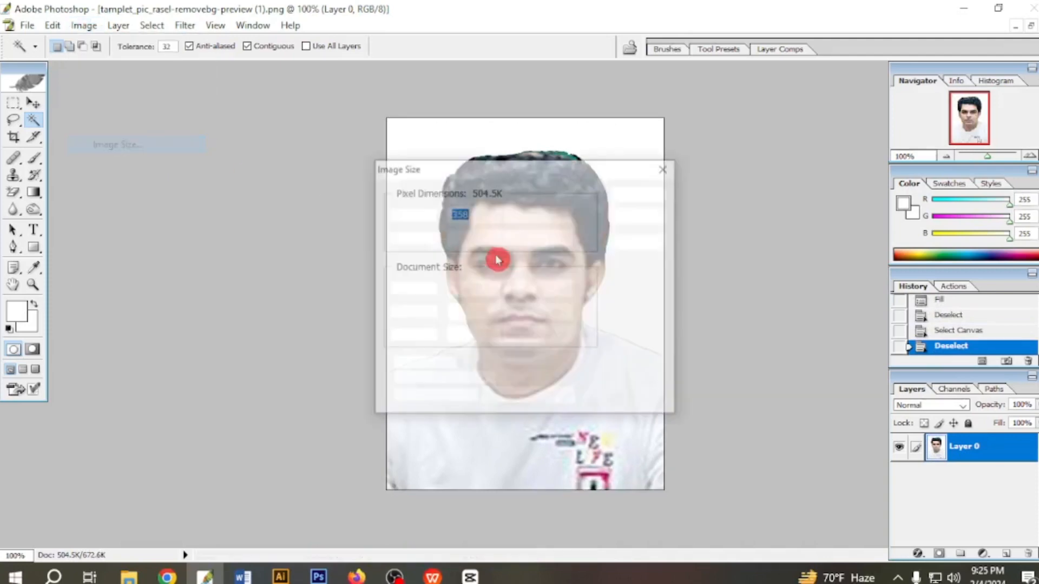
{"action": "type", "text": "1"}
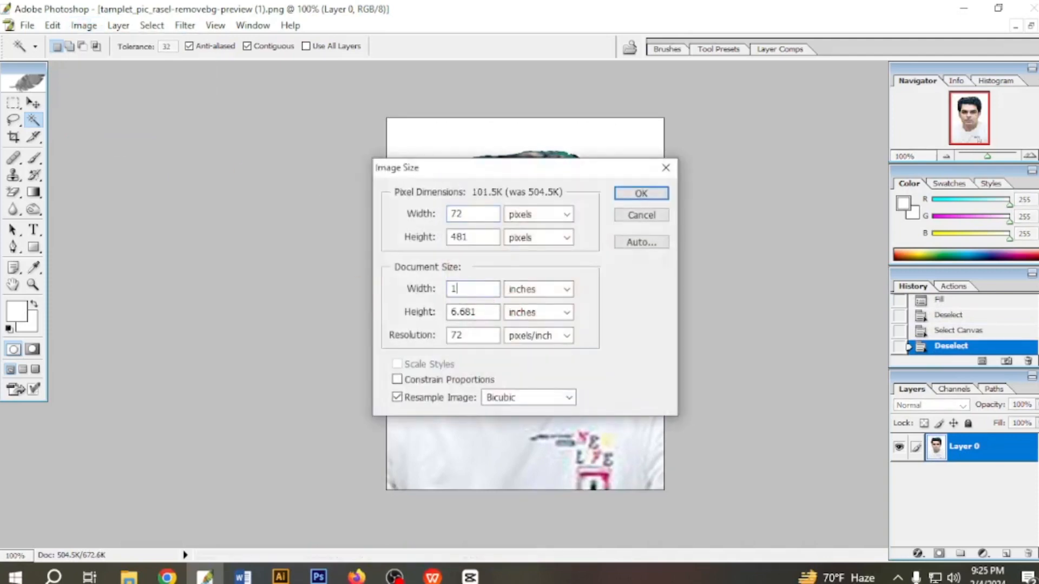
{"action": "type", "text": "2"}
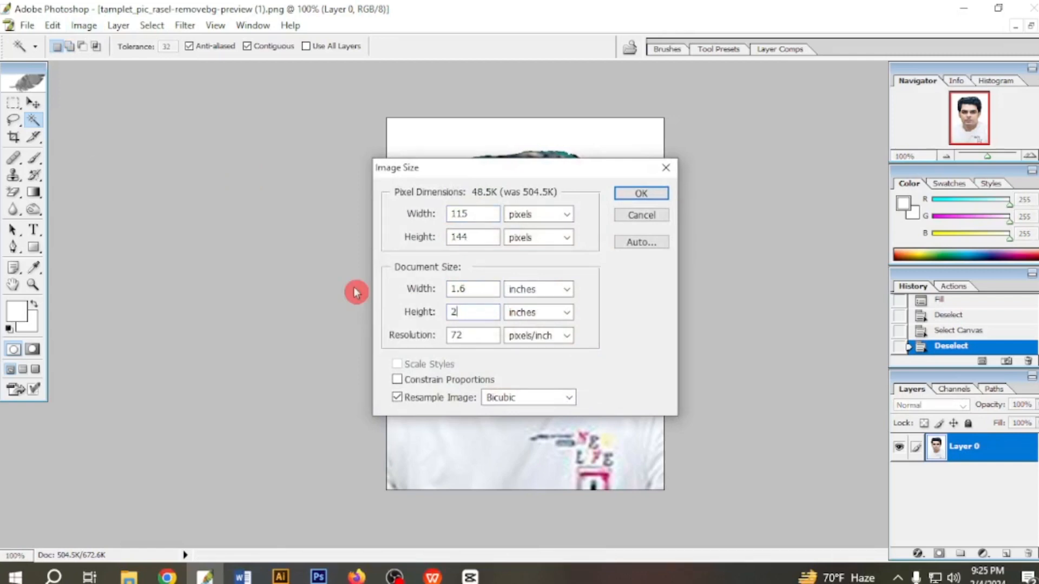
{"action": "key", "text": "Tab"}
{"action": "type", "text": "3"}
{"action": "key", "text": "Return"}
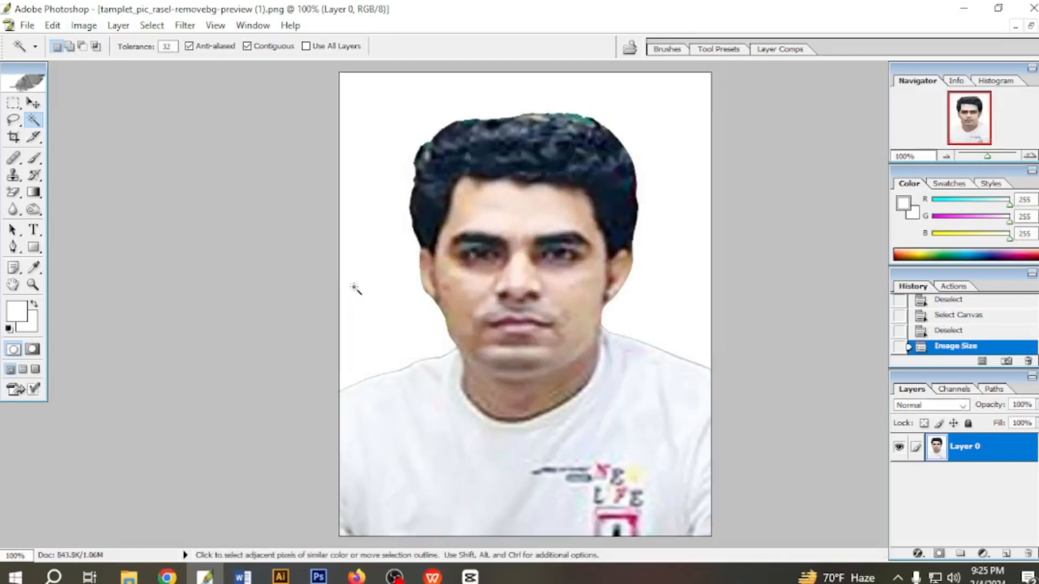
- Cut the whole resized photo and paste it into a new A4 document
{"action": "key", "text": "ctrl+minus"}
{"action": "key", "text": "ctrl+plus"}
{"action": "key", "text": "ctrl+minus"}
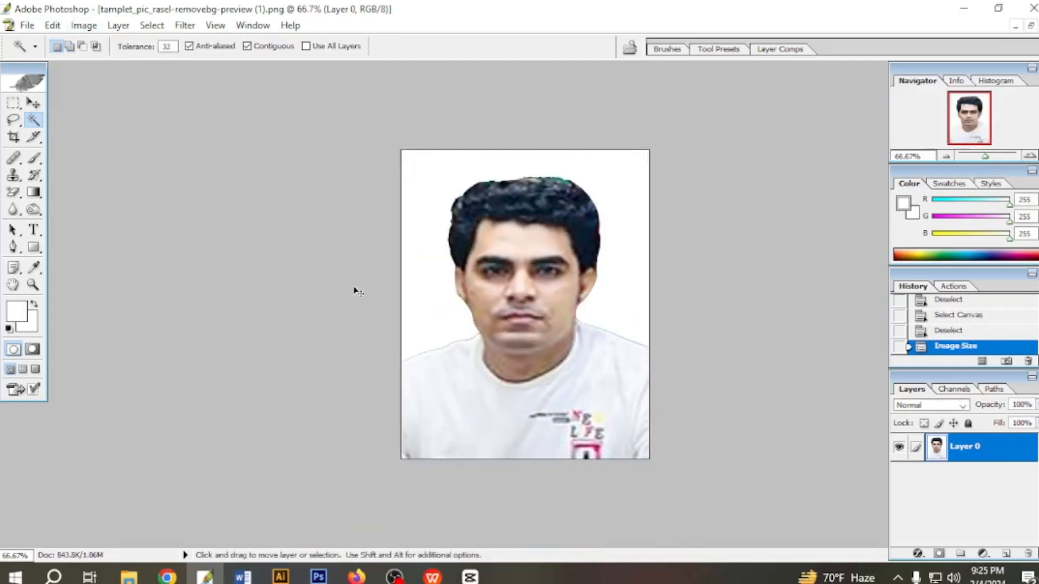
{"action": "key", "text": "ctrl+a"}
{"action": "key", "text": "ctrl+x"}
{"action": "key", "text": "ctrl+n"}
{"action": "left_click", "coordinate": [549, 228]}
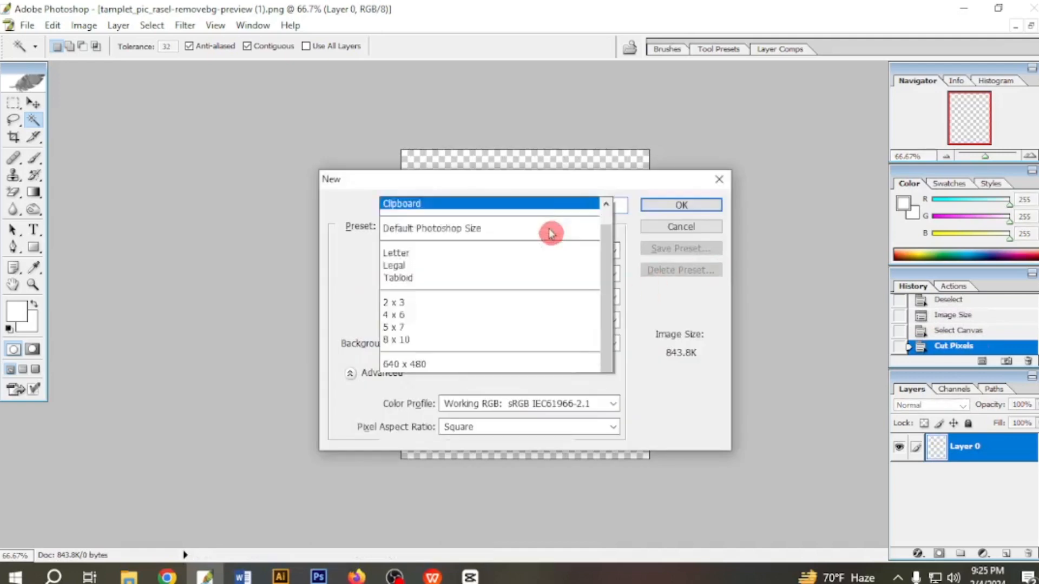
{"action": "left_click", "coordinate": [408, 345]}
{"action": "left_click", "coordinate": [676, 215]}
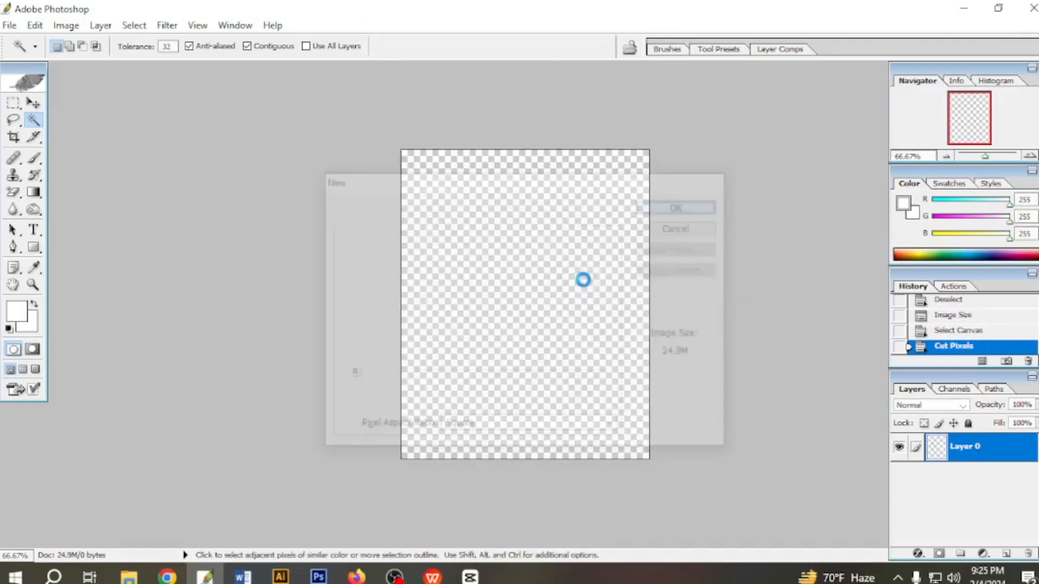
{"action": "key", "text": "ctrl+v"}
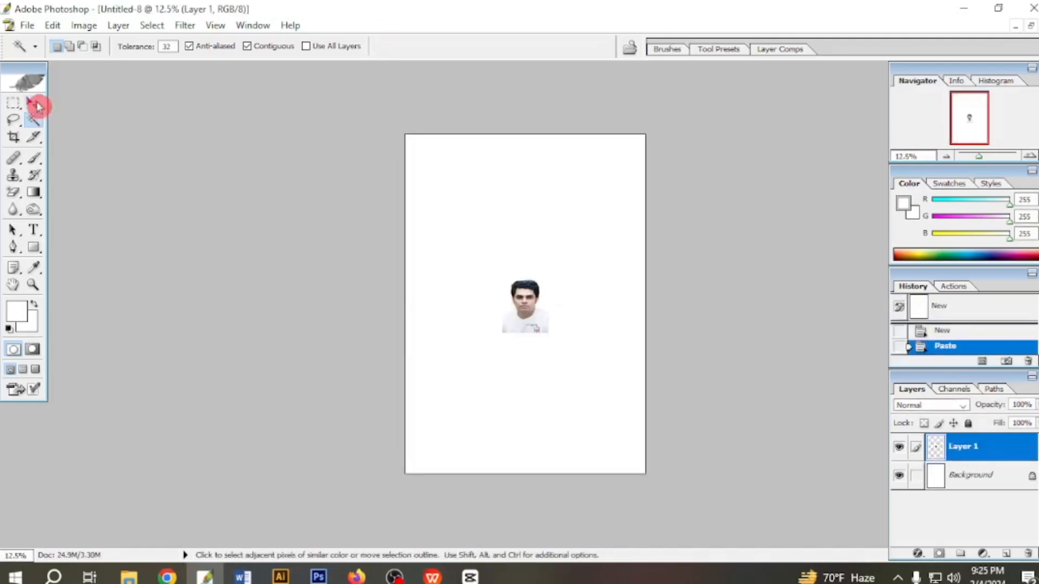
- Duplicate the photo into a merged row of four and copy that row down the A4 page to make five rows
{"action": "left_click", "coordinate": [35, 106]}
{"action": "left_click_drag", "start_coordinate": [466, 301], "coordinate": [632, 433]}
{"action": "scroll", "coordinate": [616, 325], "scroll_direction": "up", "scroll_amount": 1}
{"action": "key", "text": "ctrl+e"}
{"action": "key", "text": "ctrl+e"}
{"action": "key", "text": "ctrl+e"}
{"action": "left_click_drag", "start_coordinate": [633, 436], "coordinate": [637, 509]}
{"action": "scroll", "coordinate": [695, 470], "scroll_direction": "up", "scroll_amount": 1}
{"action": "scroll", "coordinate": [697, 468], "scroll_direction": "up", "scroll_amount": 7}
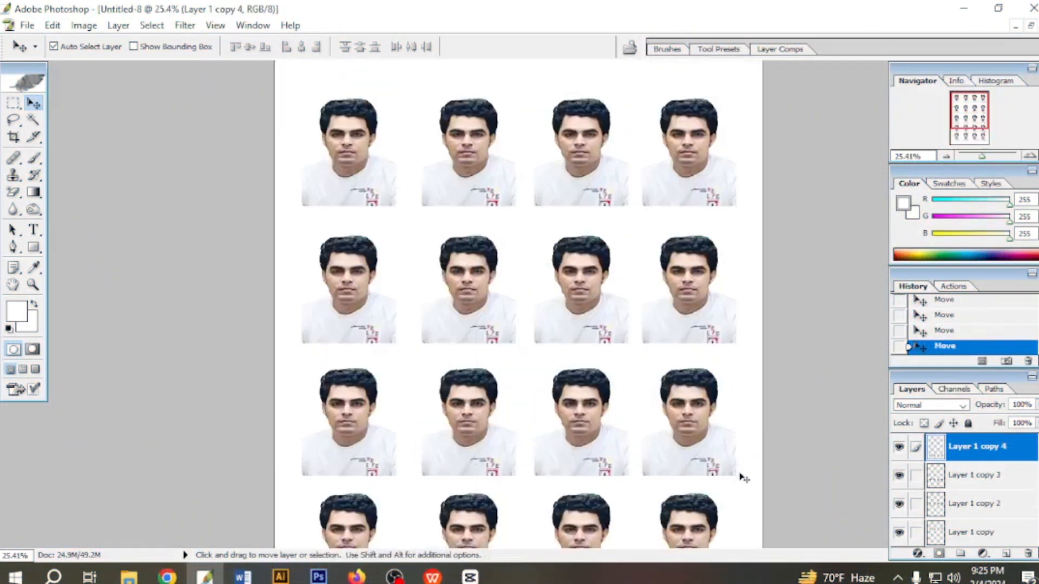
{"action": "scroll", "coordinate": [750, 475], "scroll_direction": "down", "scroll_amount": 8}
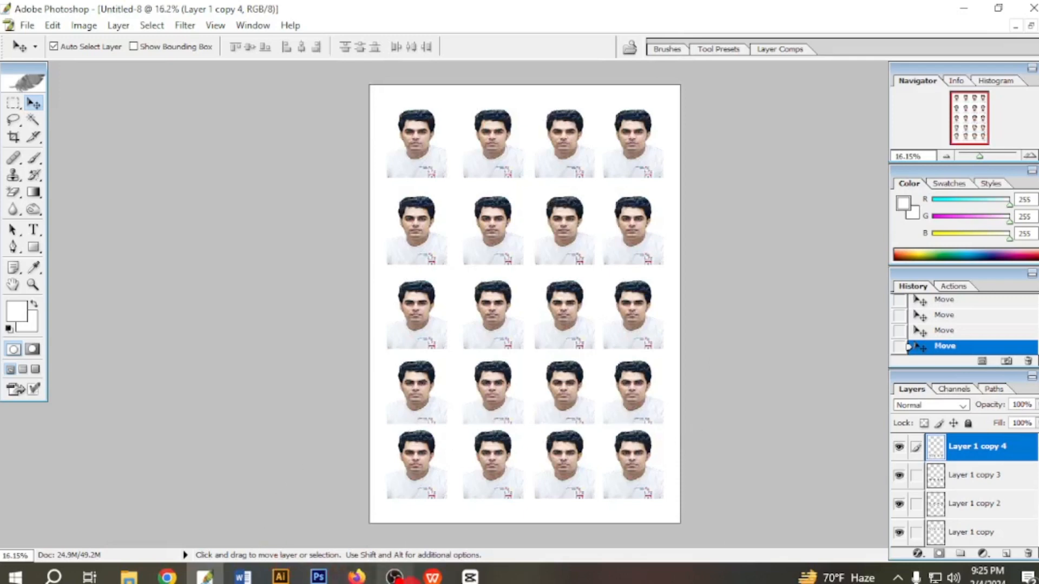
{"action": "left_click", "coordinate": [394, 576]}
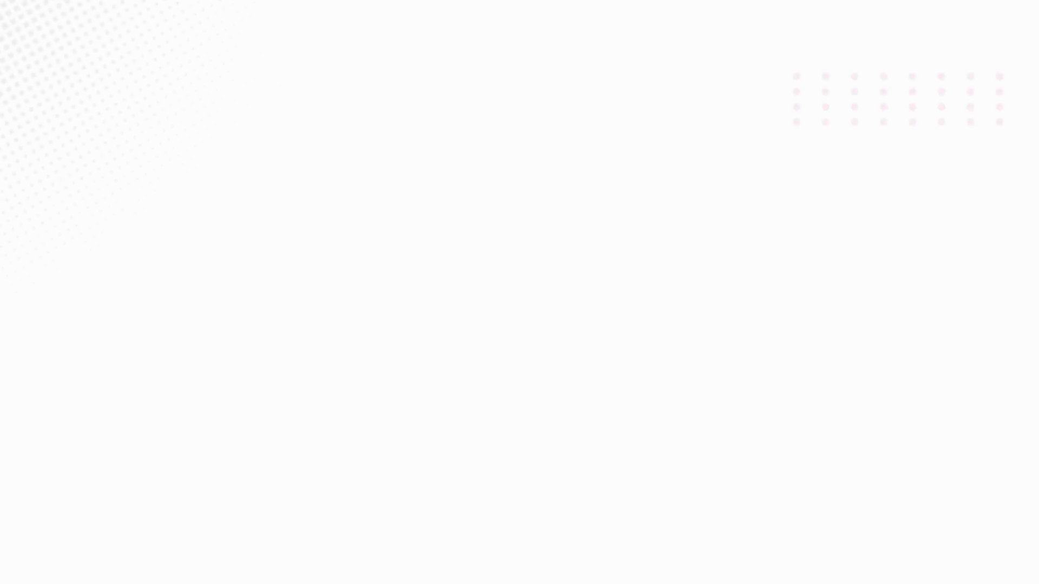